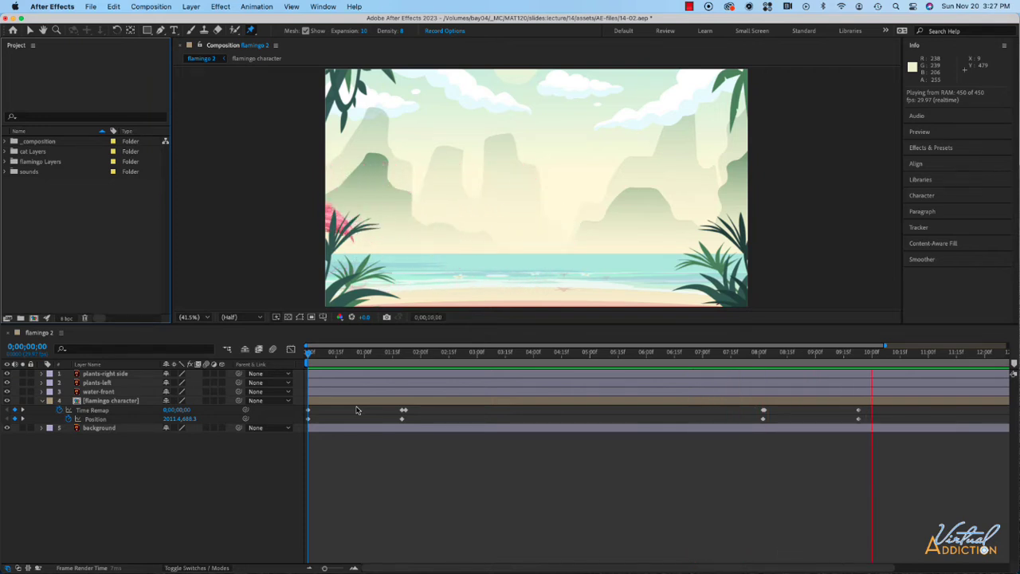
# Scrub the flamingo 2 timeline to 0;00;01;25 to view the standing flamingo, and switch to the Selection tool.
pyautogui.click(423, 355)
pyautogui.moveTo(423, 355); pyautogui.dragTo(413, 357)
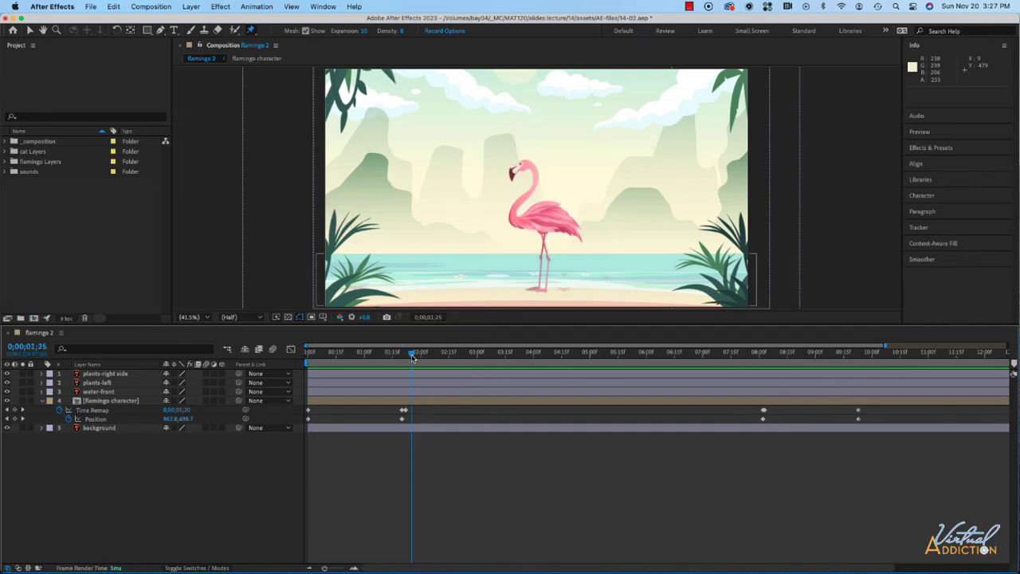
pyautogui.click(28, 30)
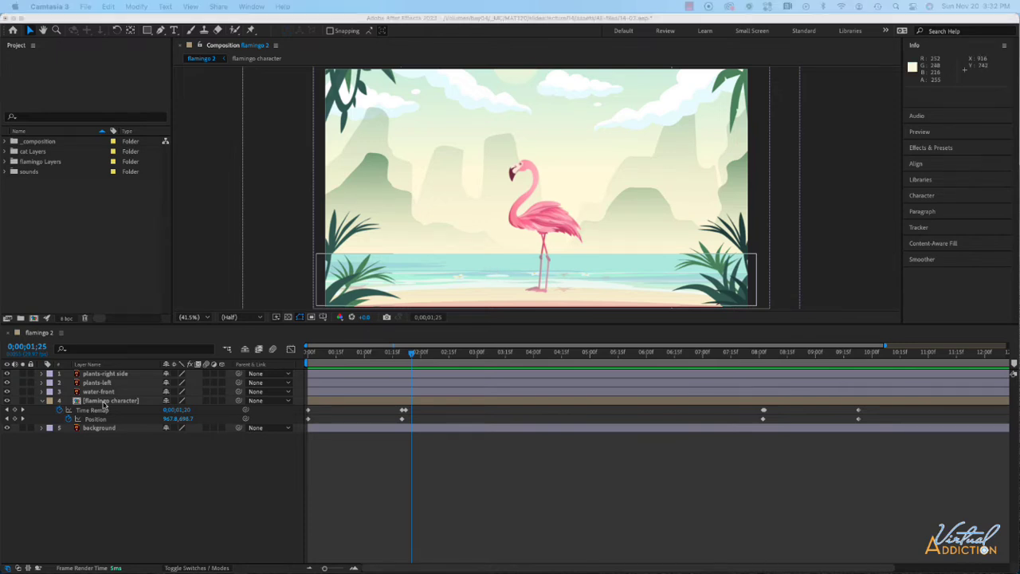
# Open the flamingo character precomposition and preview its walk cycle from 0;00;00;14.
pyautogui.click(103, 405)
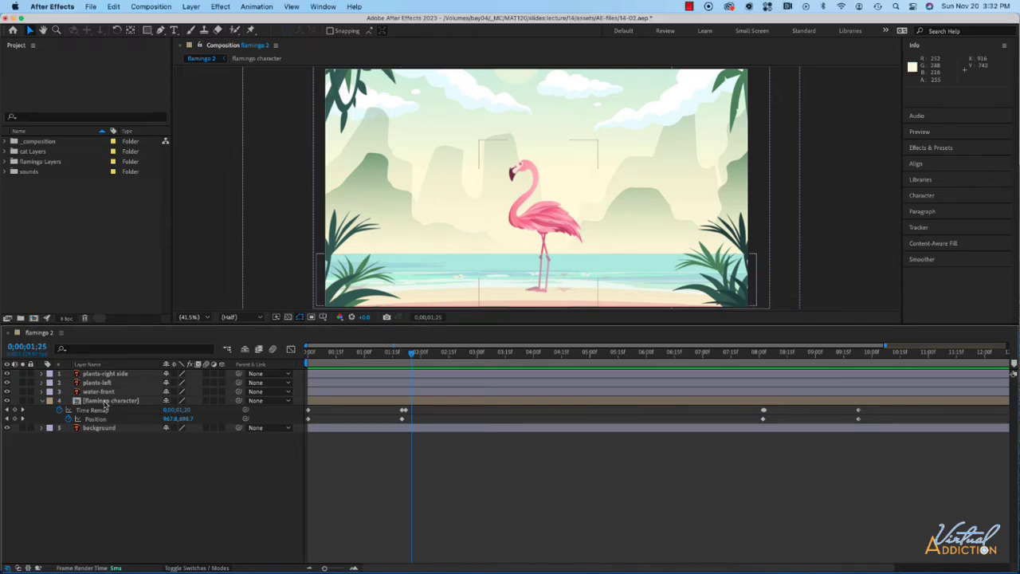
pyautogui.doubleClick(104, 402)
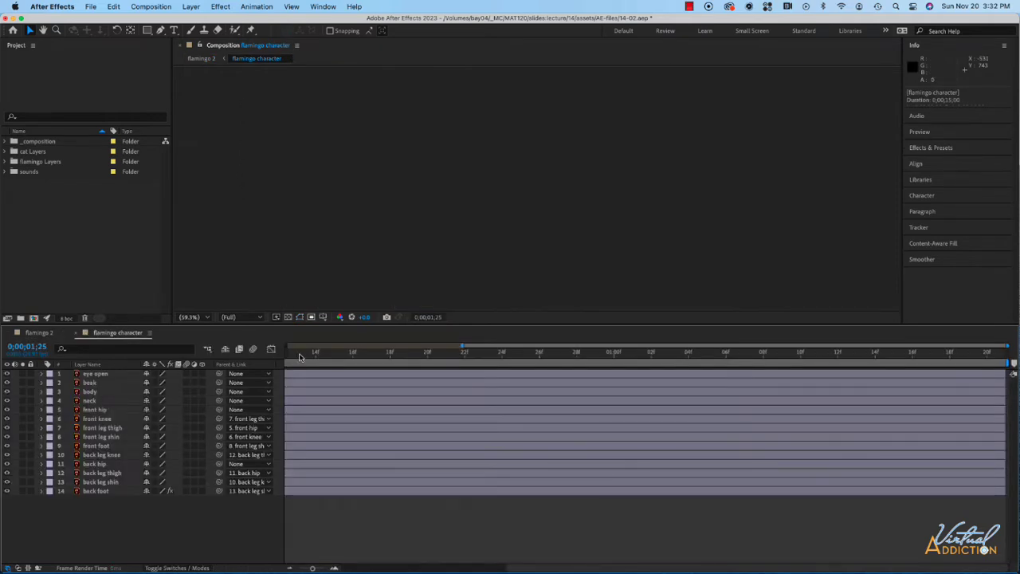
pyautogui.click(316, 355)
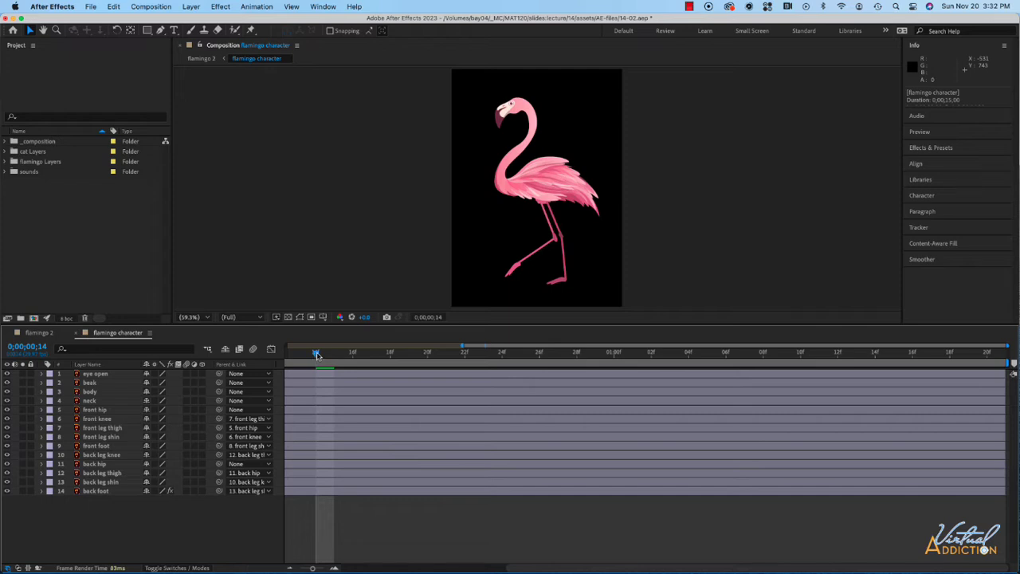
pyautogui.press('space')
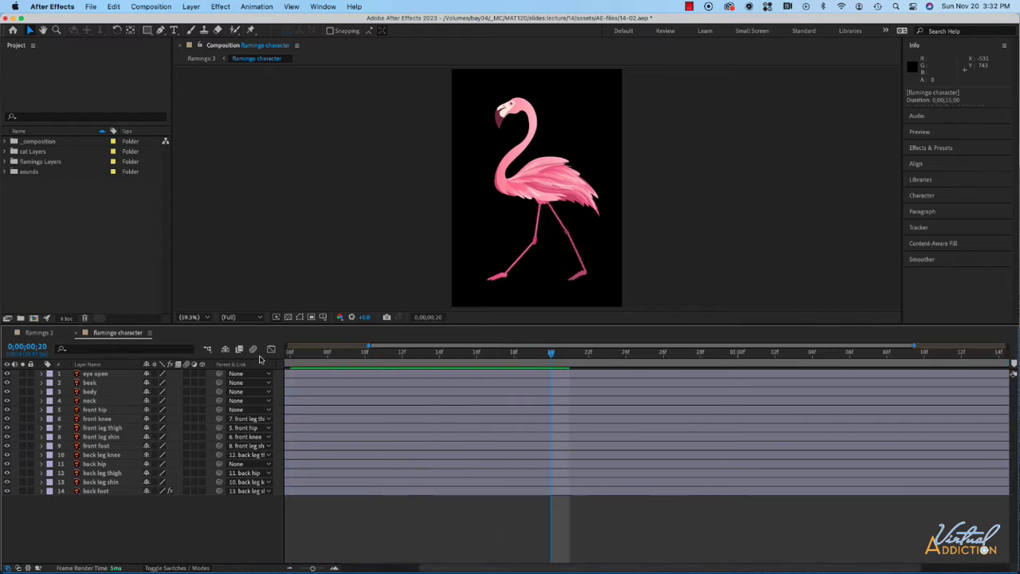
# Return to the flamingo 2 composition and move the current time to 0;00;01;22, where the flamingo stands still.
pyautogui.click(40, 334)
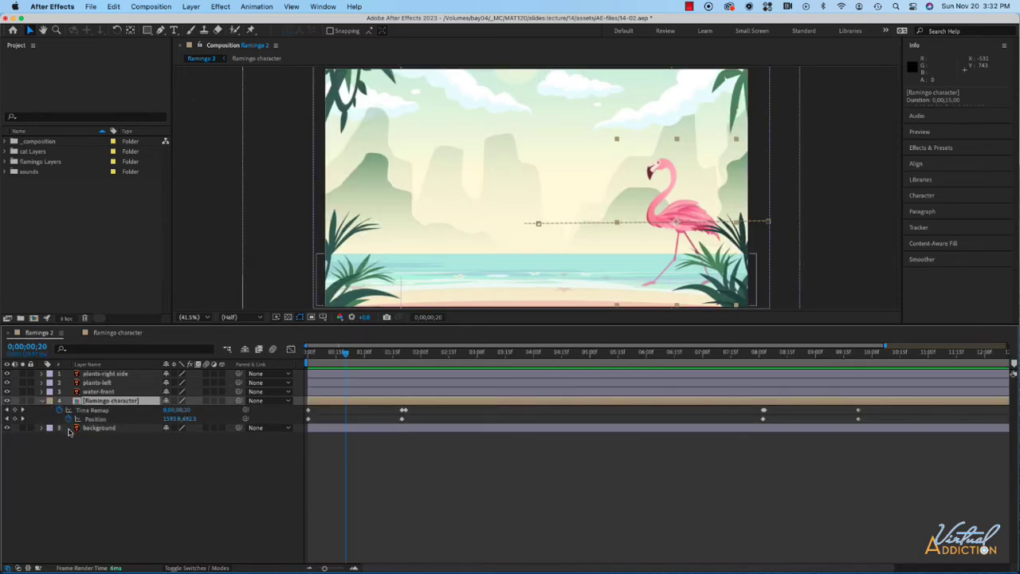
pyautogui.moveTo(344, 354); pyautogui.dragTo(406, 379)
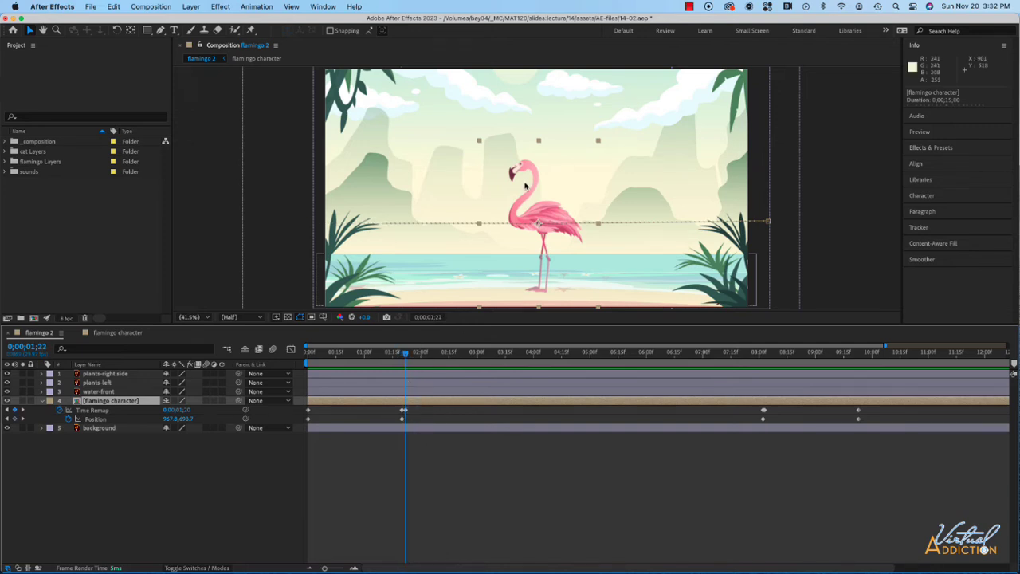
pyautogui.press('pageup')
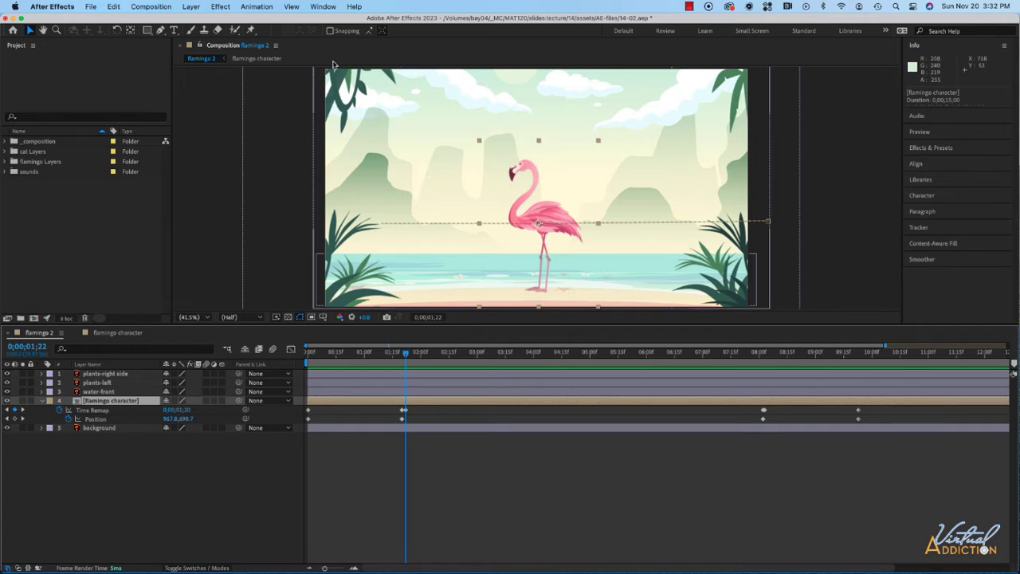
# Place Puppet Position pins on the flamingo's beak, upper neck, lower neck and body.
pyautogui.click(250, 30)
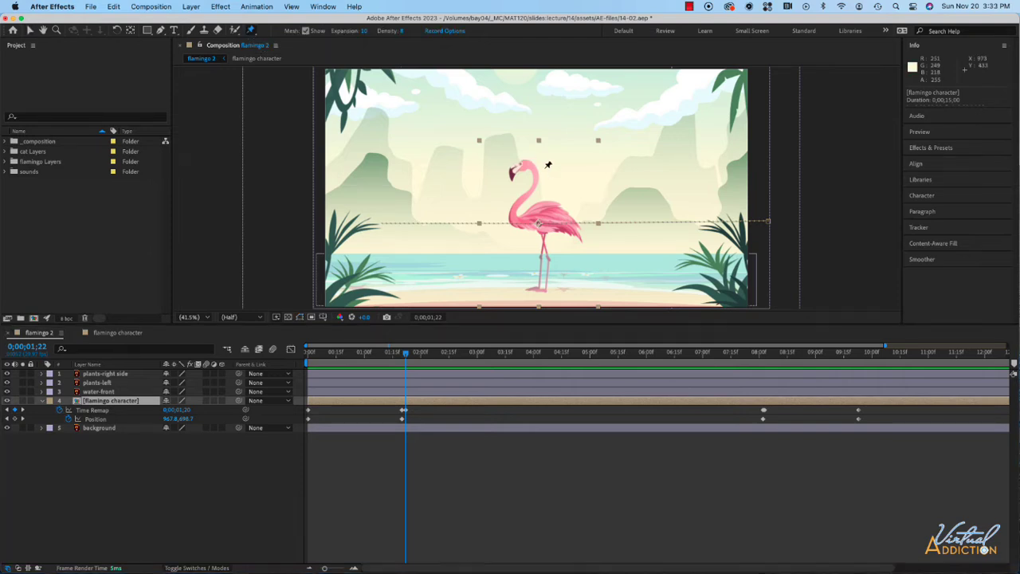
pyautogui.click(515, 169)
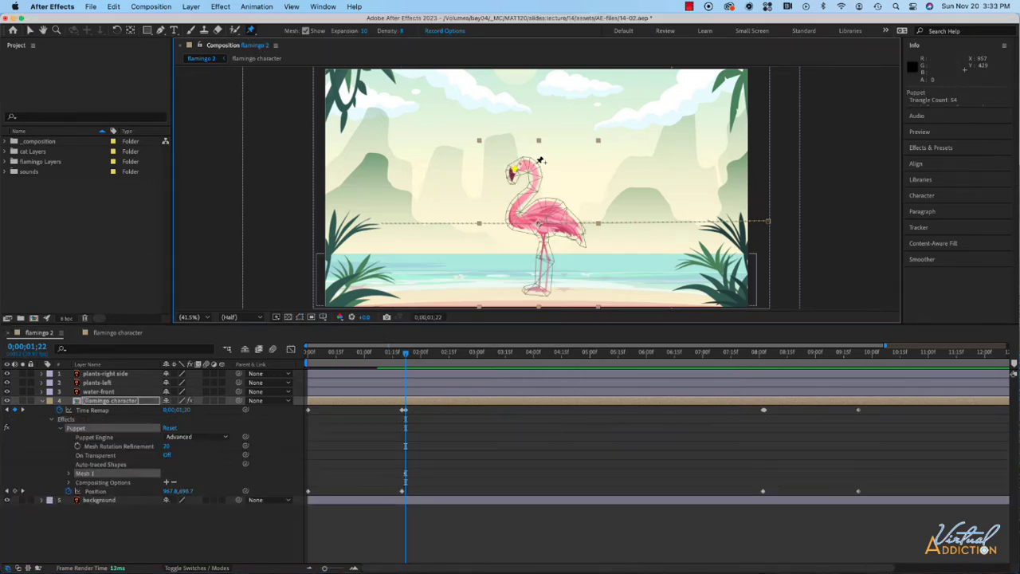
pyautogui.click(535, 181)
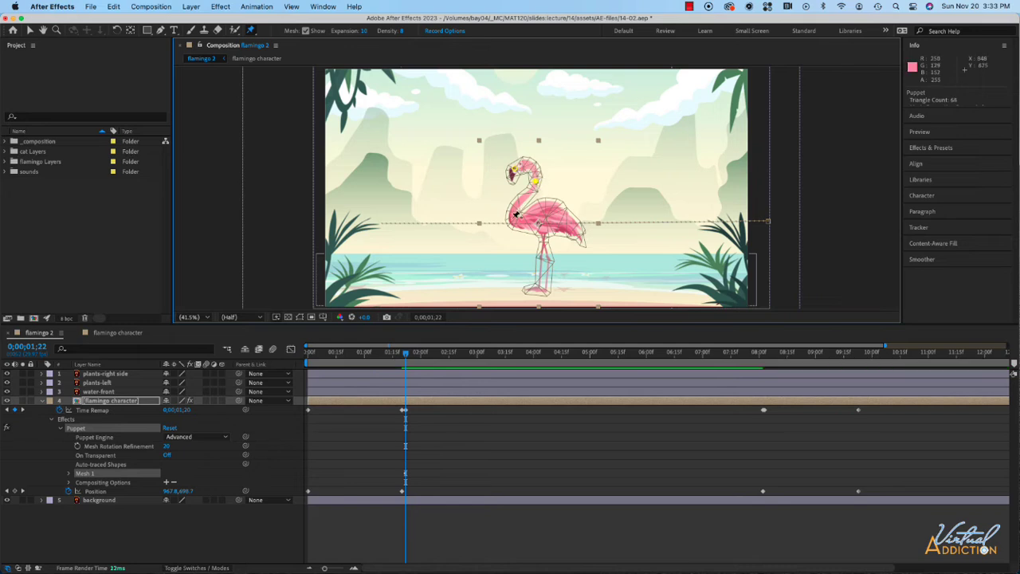
pyautogui.click(513, 215)
pyautogui.click(547, 213)
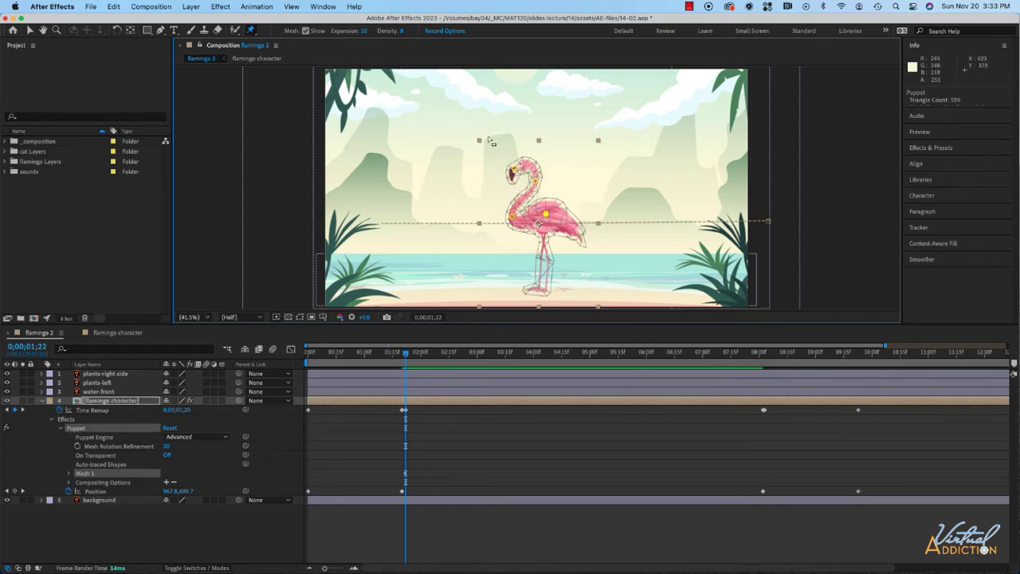
# Set the puppet mesh's Expansion to 8 and its Density to 6.
pyautogui.click(365, 30)
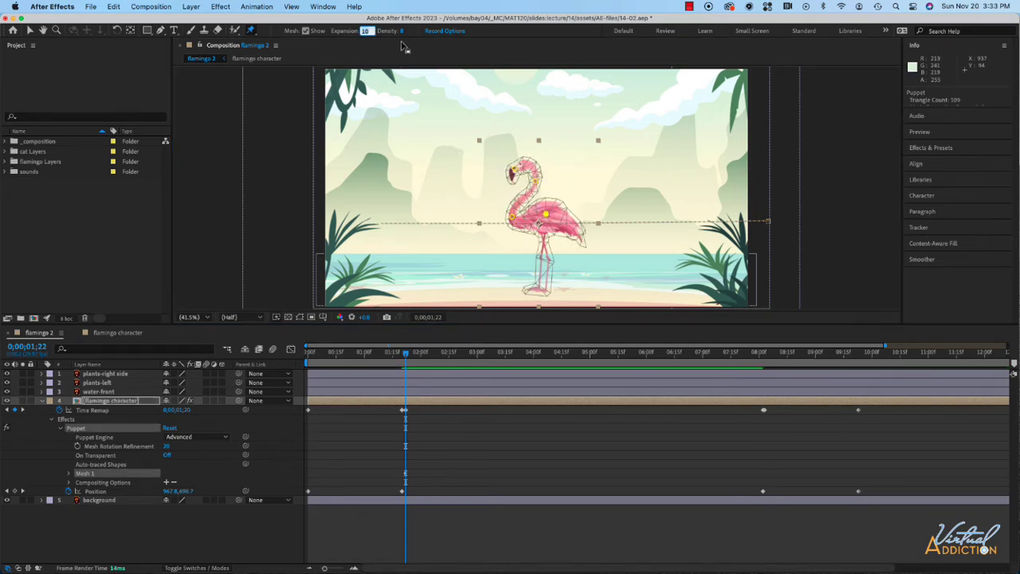
pyautogui.write('6')
pyautogui.click(402, 32)
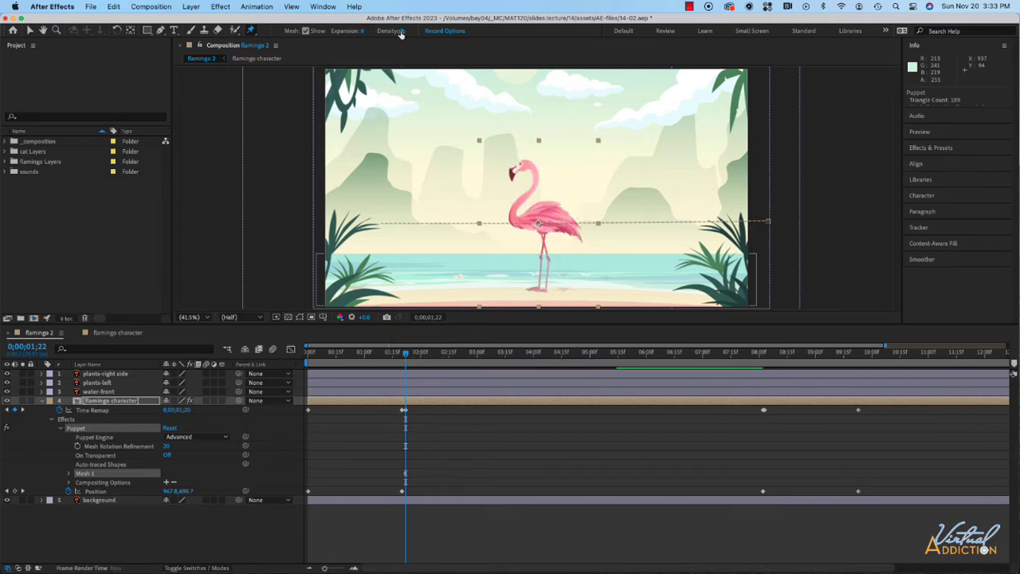
pyautogui.write('4')
pyautogui.click(403, 32)
pyautogui.write('6')
pyautogui.press('Return')
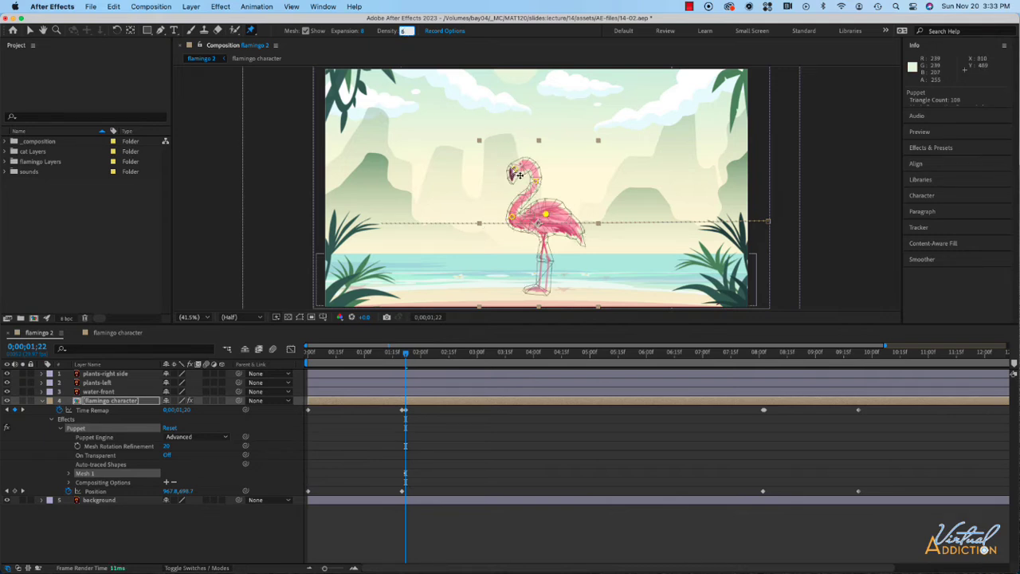
# Try pulling the beak pin forward to test the mesh deformation, and undo the move.
pyautogui.click(483, 185)
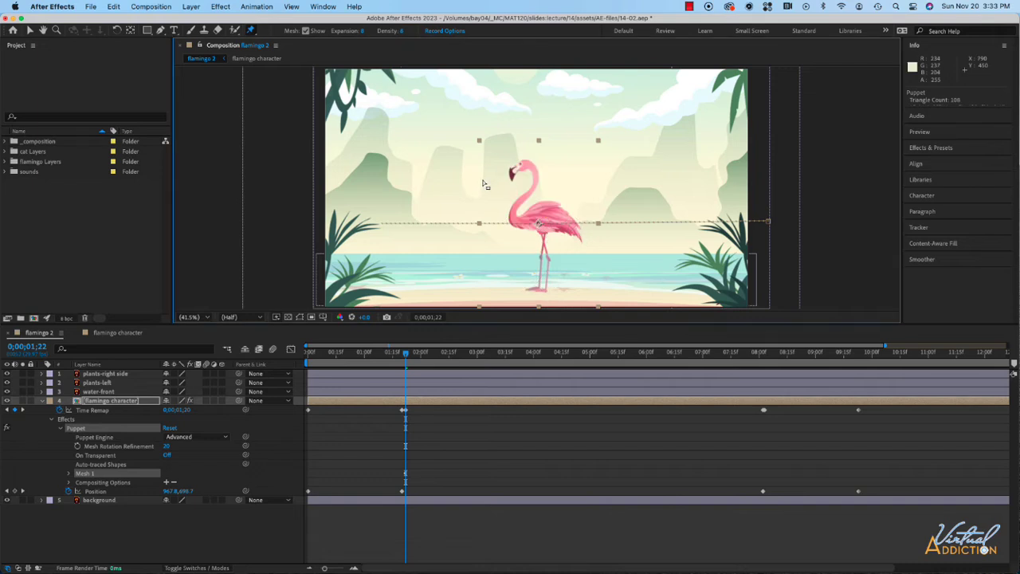
pyautogui.moveTo(514, 174); pyautogui.dragTo(485, 182)
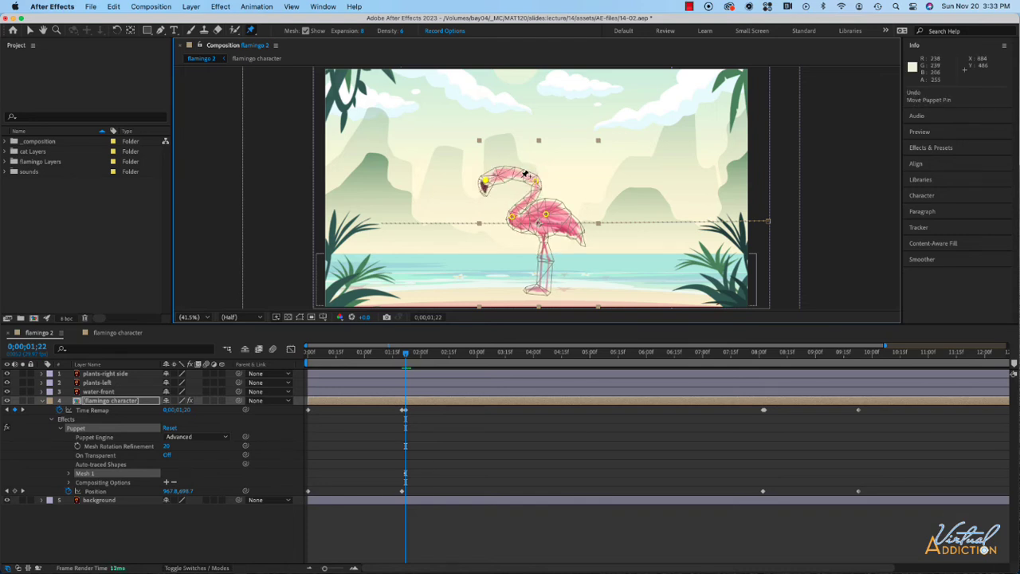
pyautogui.hotkey('ctrl', 'z')
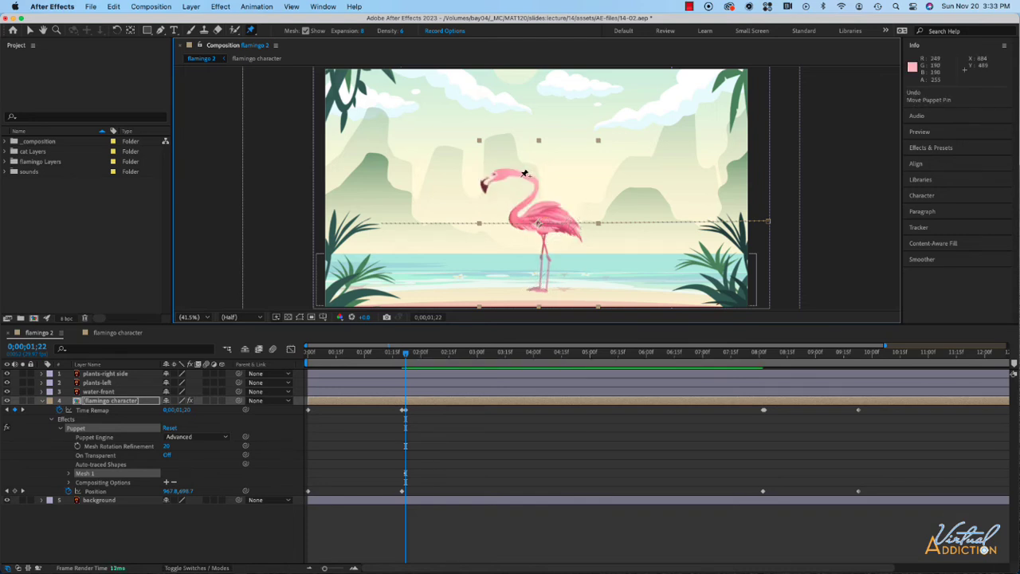
# Reveal the Deform pins of Mesh 1 and rename the first two pins beak and upper neck.
pyautogui.click(68, 474)
pyautogui.click(77, 500)
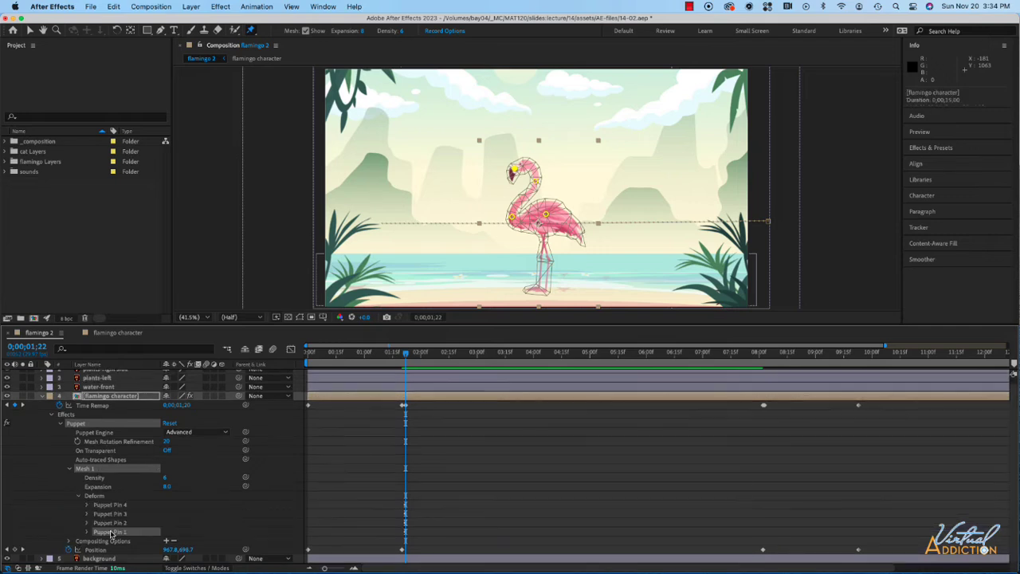
pyautogui.click(109, 528)
pyautogui.press('Return')
pyautogui.write('upper neck')
pyautogui.press('Return')
# Rename the third puppet pin, at the base of the neck, as lower neck.
pyautogui.press('Up')
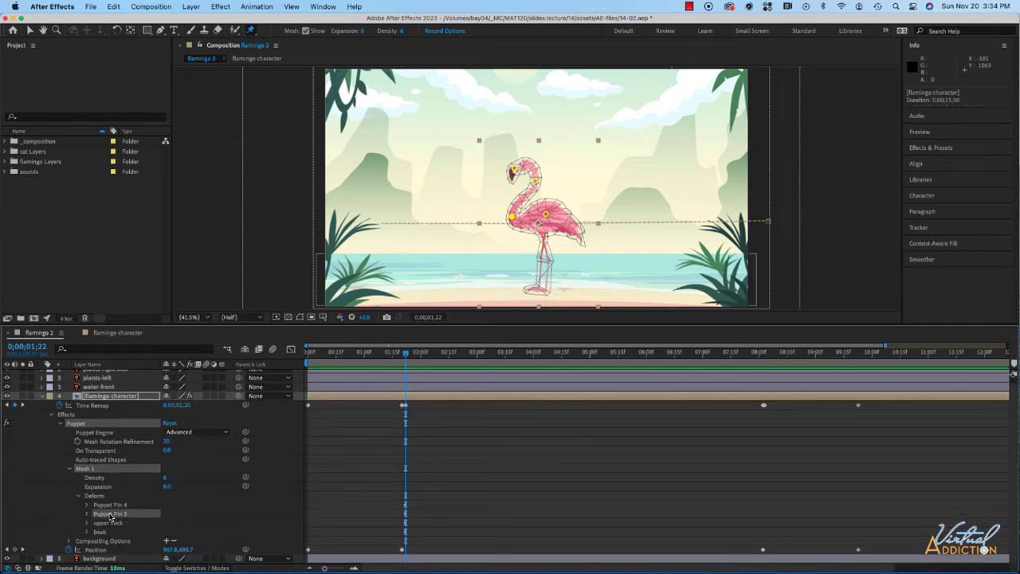
pyautogui.press('Return')
pyautogui.write('lower neck')
pyautogui.press('Return')
pyautogui.press('Up')
pyautogui.press('Return')
pyautogui.write('body')
pyautogui.press('Return')
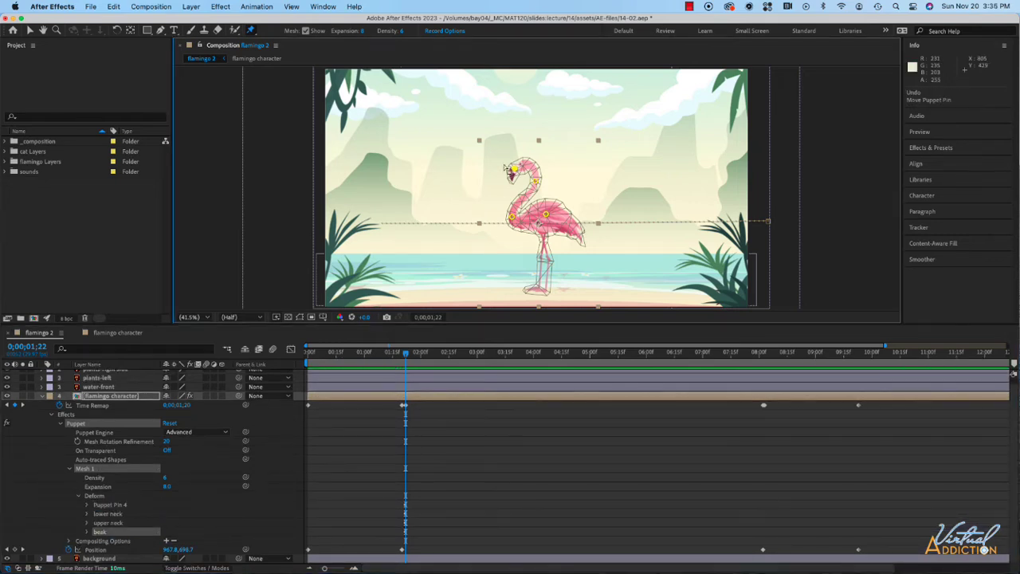
# Try moving the beak, upper neck and lower neck pins together to lower the head, and undo the moves.
pyautogui.click(538, 183)
pyautogui.press('super+z')
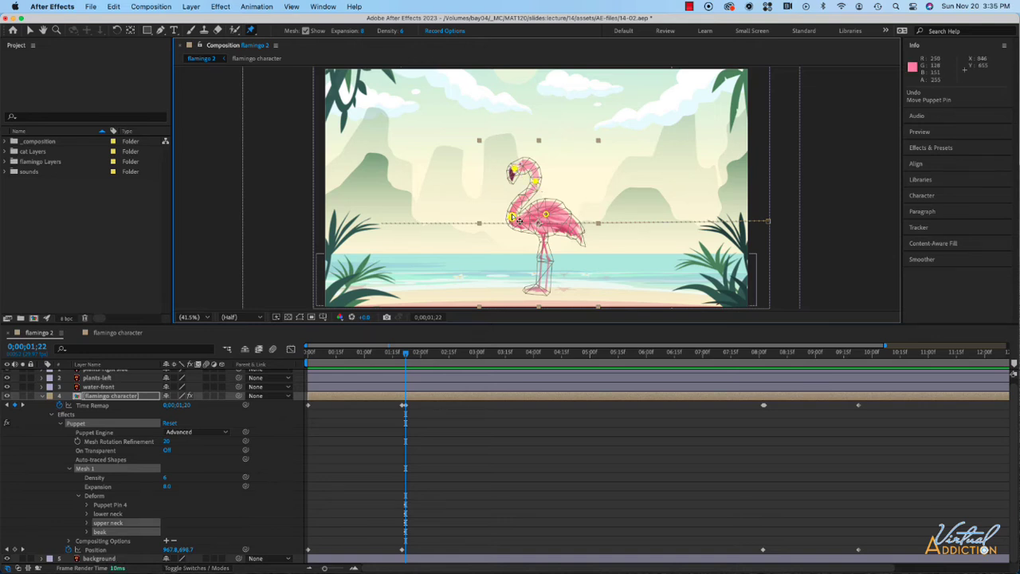
pyautogui.keyDown('shift'); pyautogui.click(513, 218); pyautogui.keyUp('shift')
pyautogui.moveTo(520, 174); pyautogui.dragTo(505, 236)
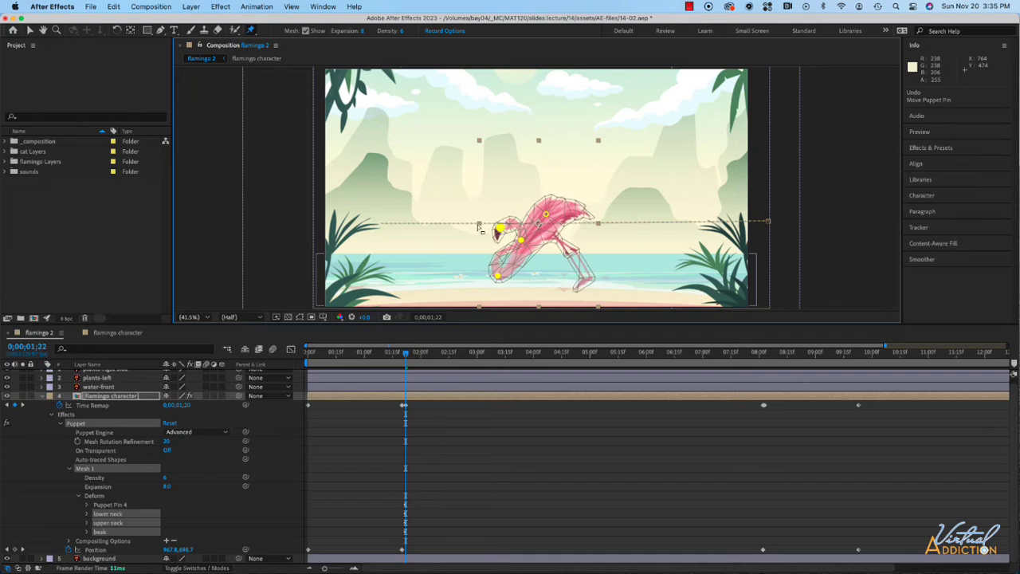
pyautogui.press('super+z')
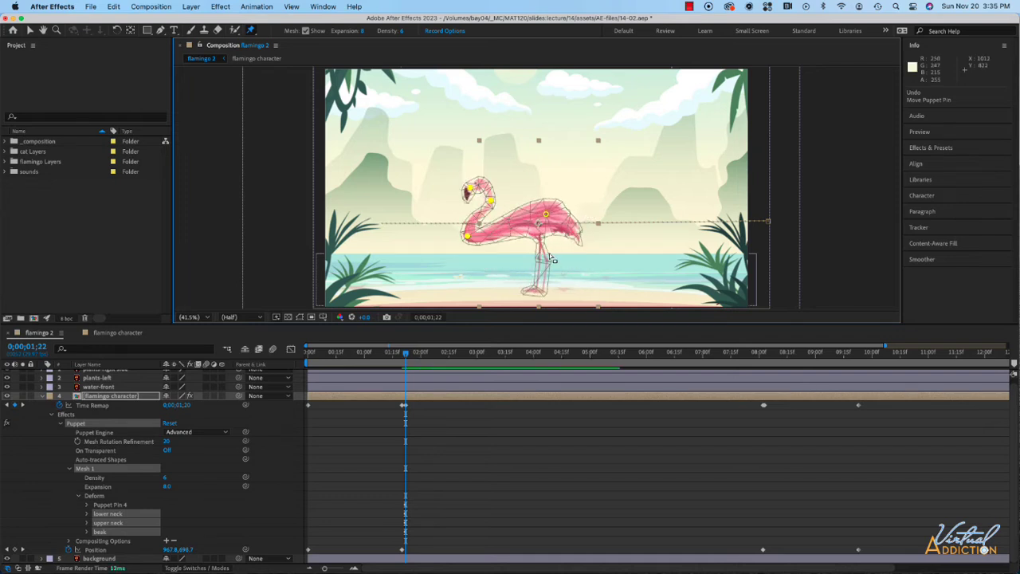
pyautogui.press('super+z')
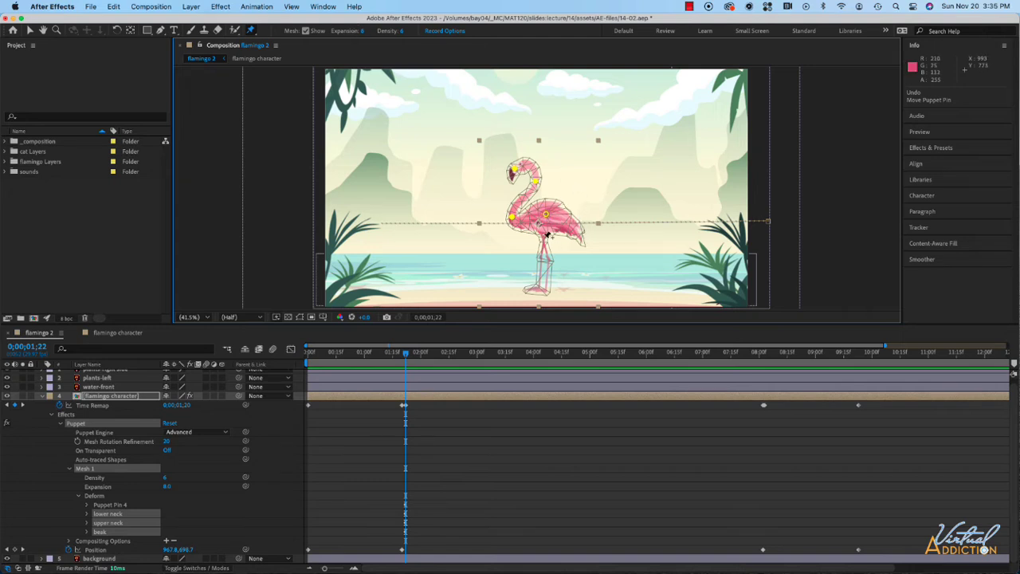
# Add puppet pins at the top of the legs and on the feet, and name them hip and feet.
pyautogui.click(539, 289)
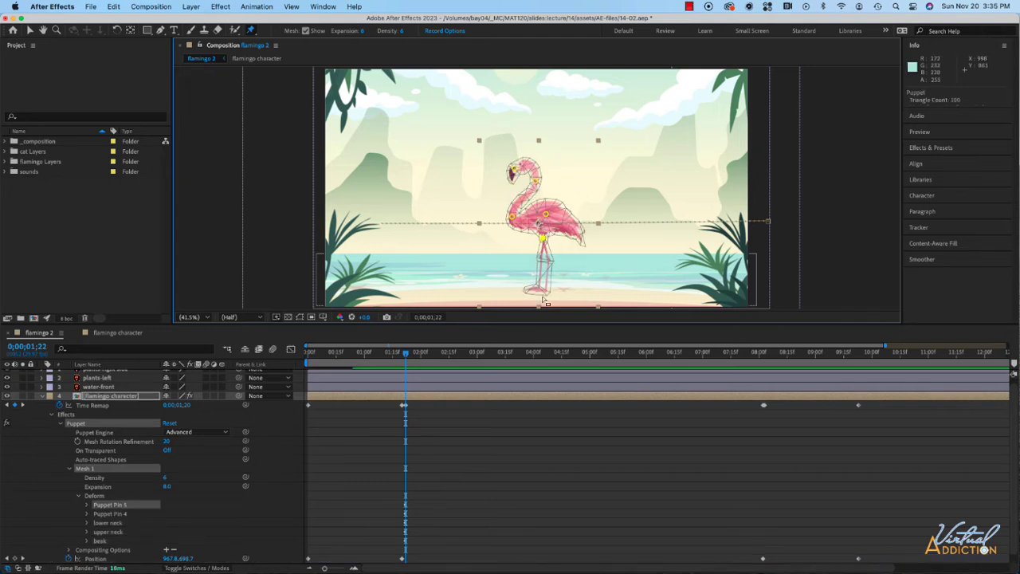
pyautogui.click(542, 237)
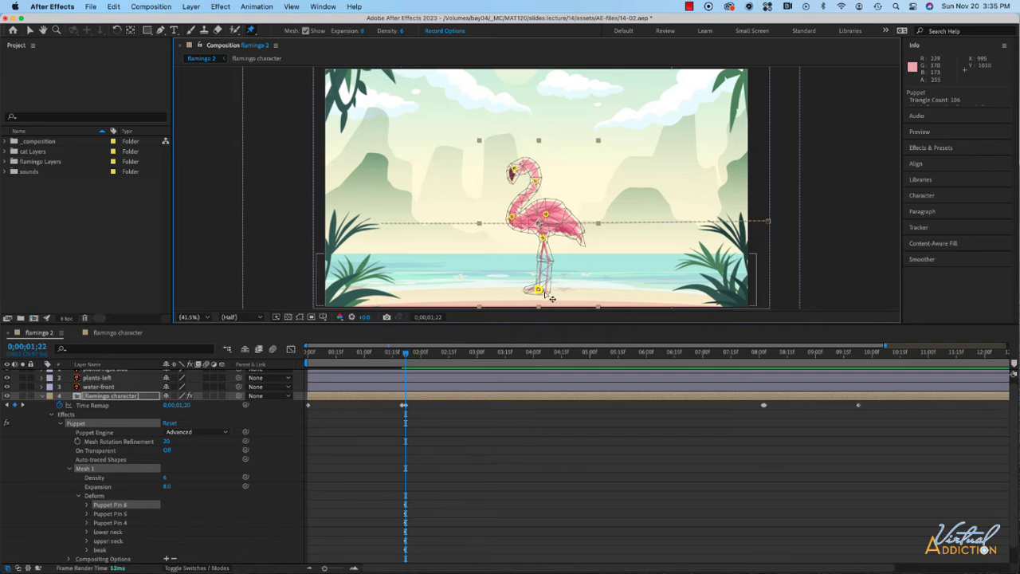
pyautogui.click(115, 515)
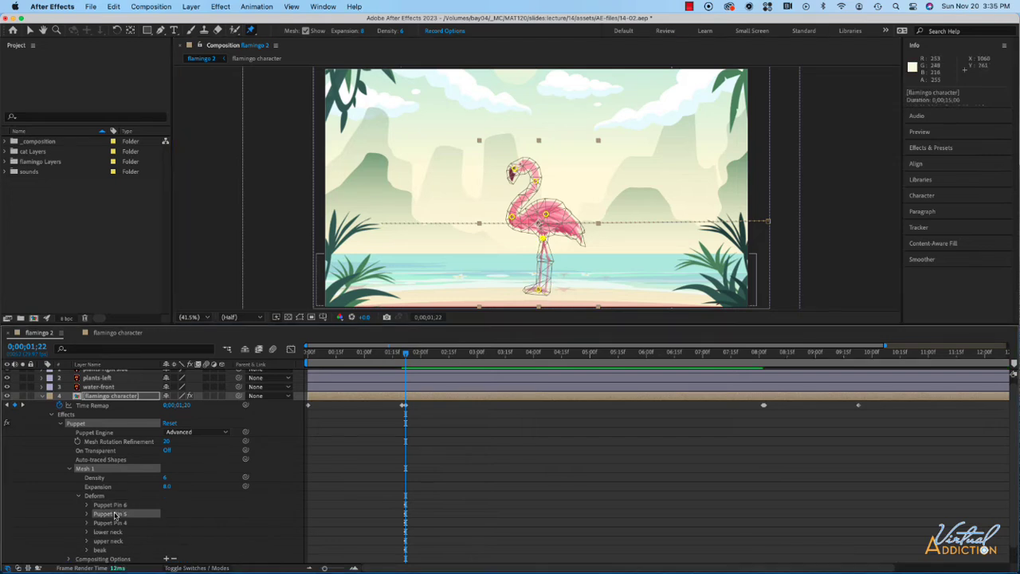
pyautogui.press('Return')
pyautogui.write('hip')
pyautogui.press('Return')
pyautogui.click(120, 505)
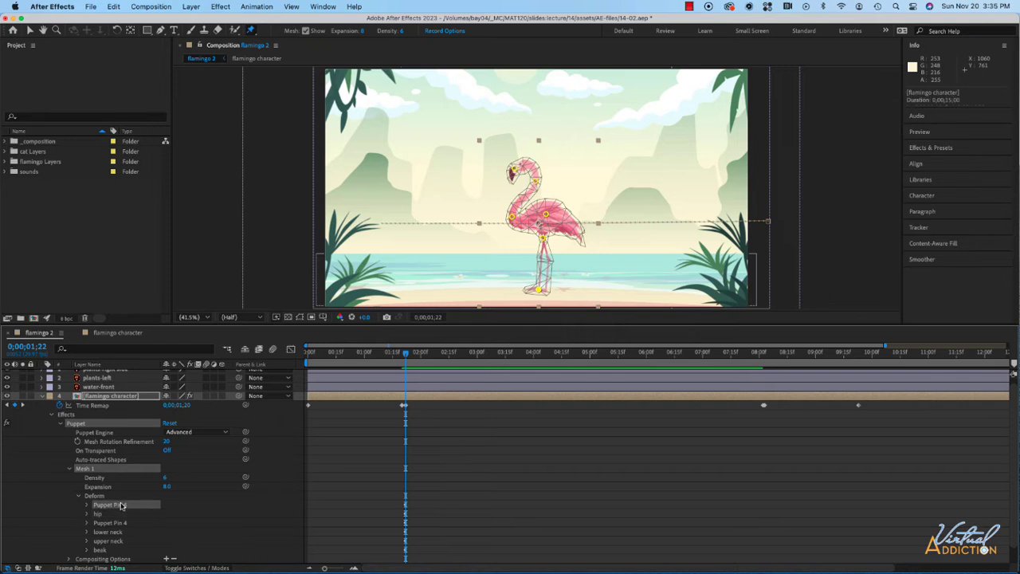
pyautogui.press('Return')
pyautogui.write('feet')
pyautogui.press('Return')
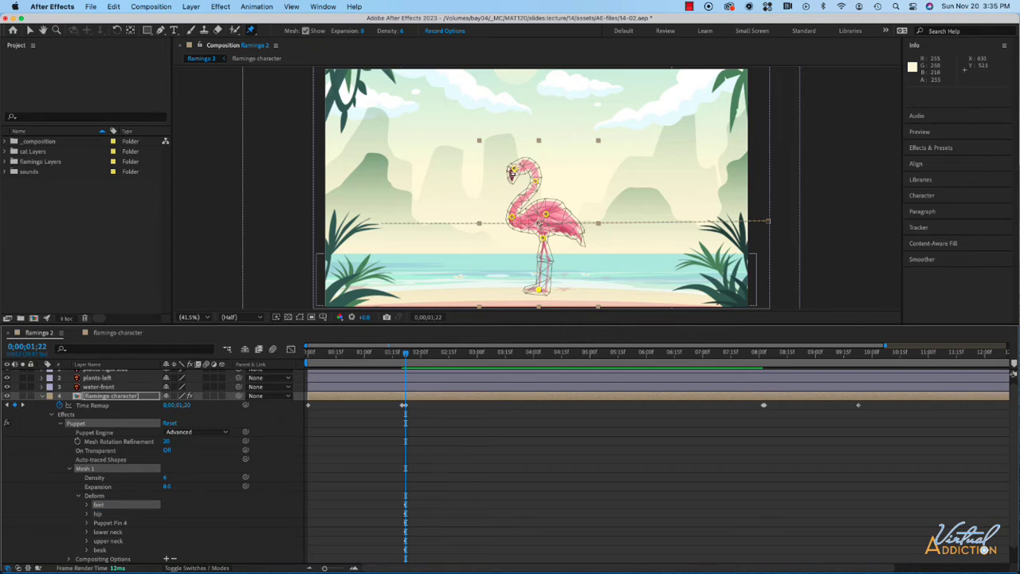
# Select the beak, upper neck and lower neck pins, try moving them forward and down together, and undo the move.
pyautogui.click(535, 181)
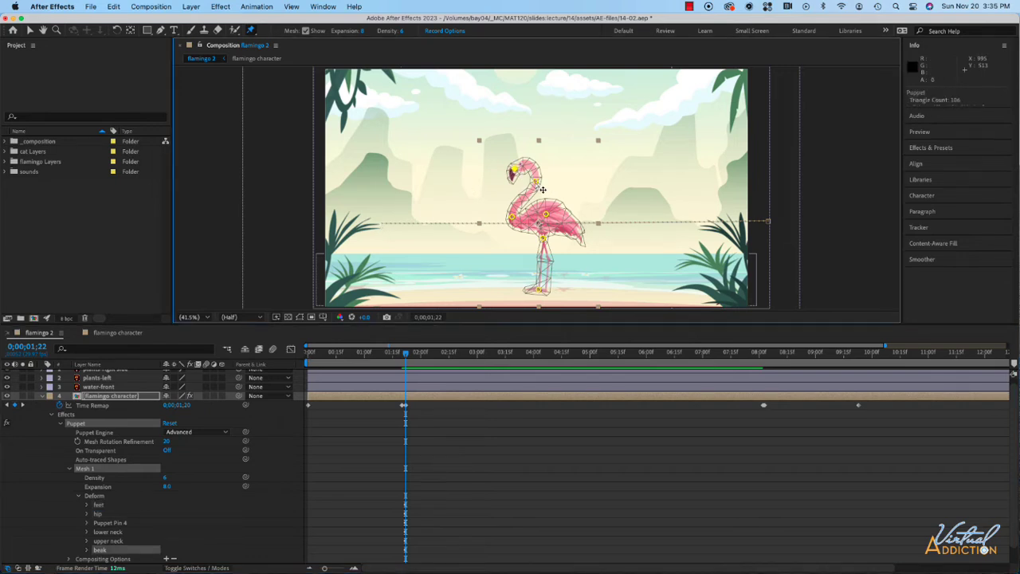
pyautogui.keyDown('shift'); pyautogui.click(525, 201); pyautogui.keyUp('shift')
pyautogui.keyDown('shift'); pyautogui.click(515, 220); pyautogui.keyUp('shift')
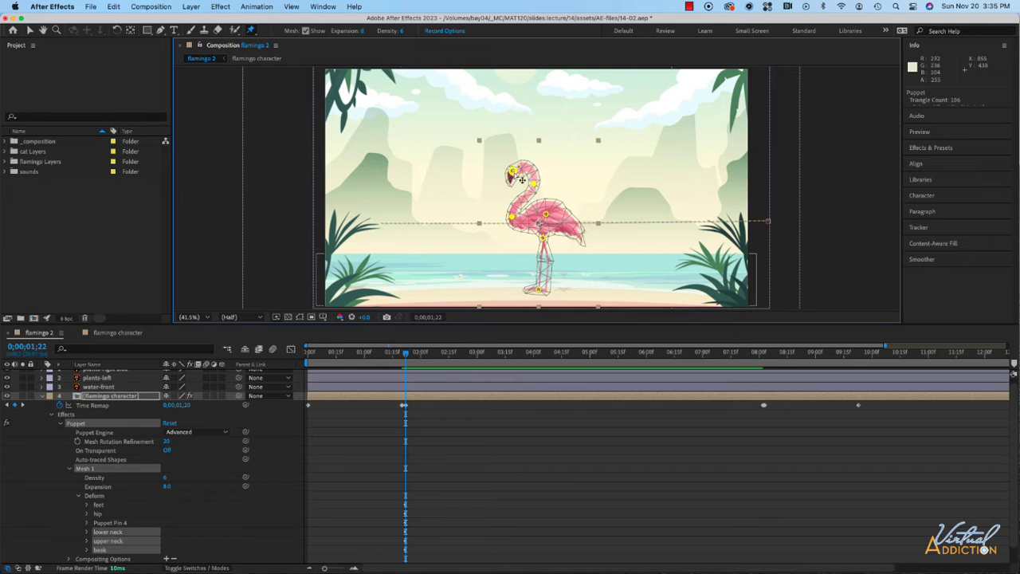
pyautogui.moveTo(521, 179); pyautogui.dragTo(499, 209)
pyautogui.press('super+z')
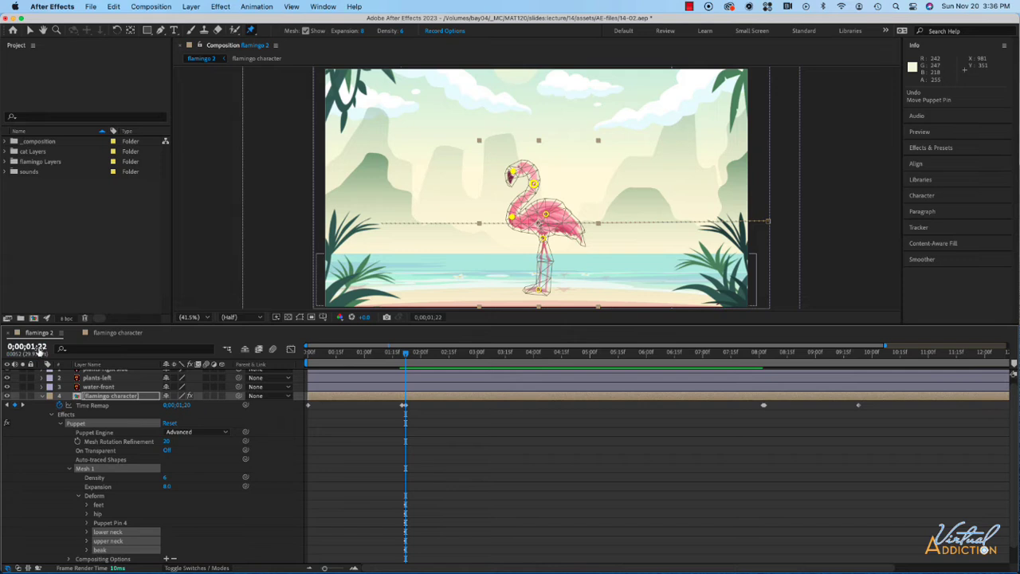
# Move the current time to 0;00;02;07.
pyautogui.click(39, 348)
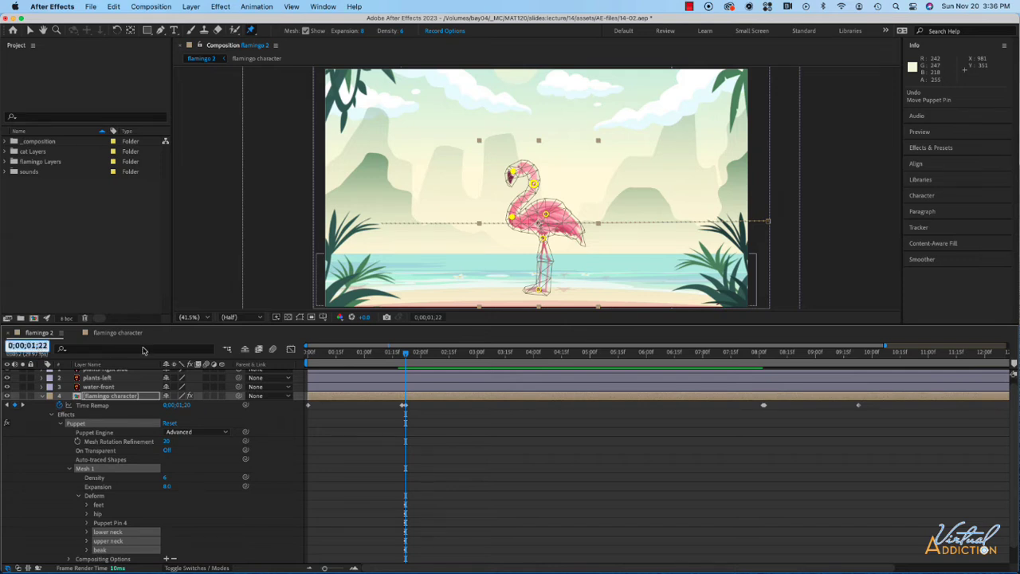
pyautogui.write('207')
pyautogui.press('Return')
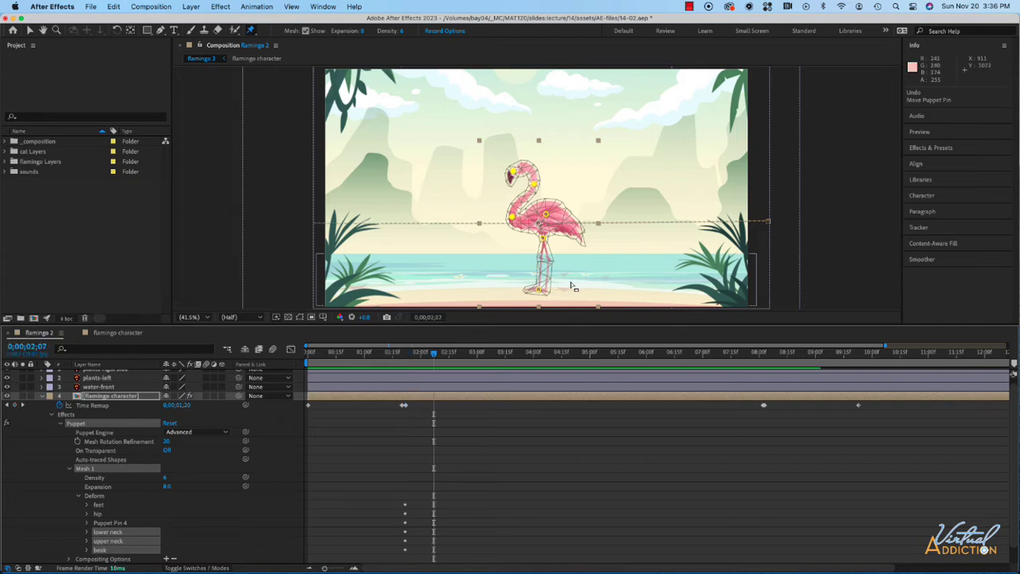
# Rename Puppet Pin 4, in the middle of the flamingo's body, as body.
pyautogui.click(116, 524)
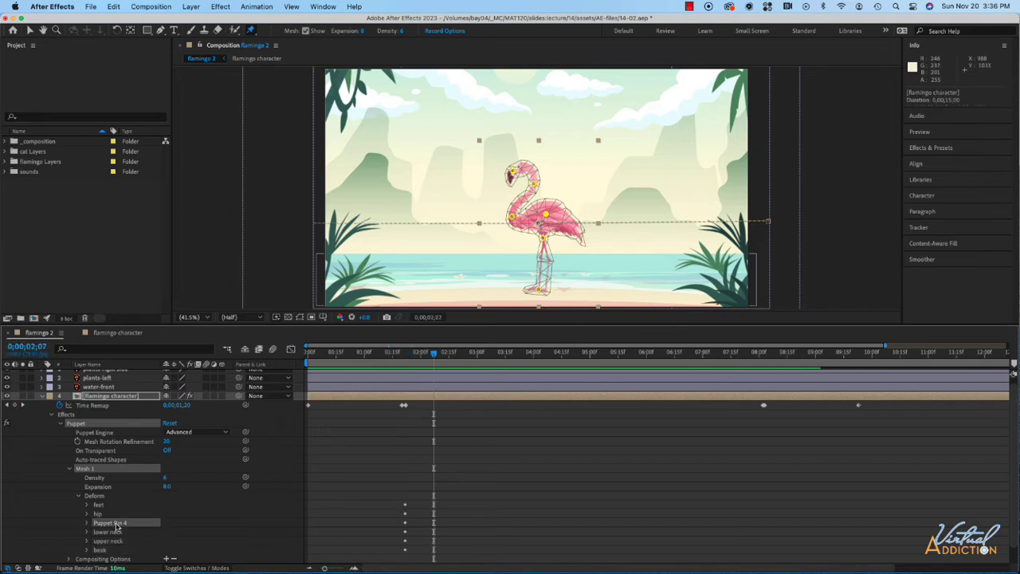
pyautogui.press('Return')
pyautogui.write('bod')
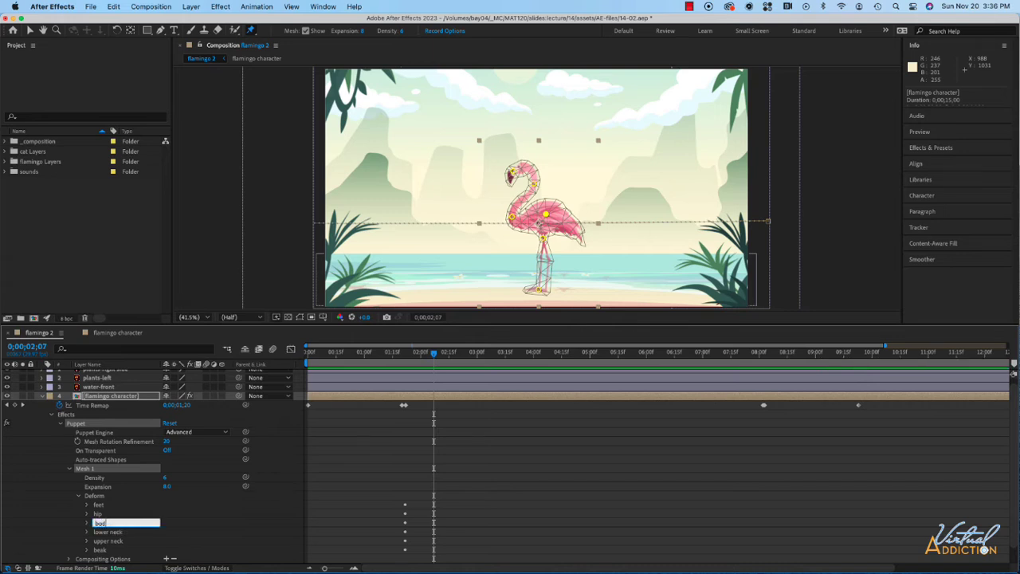
pyautogui.write('y')
pyautogui.press('Return')
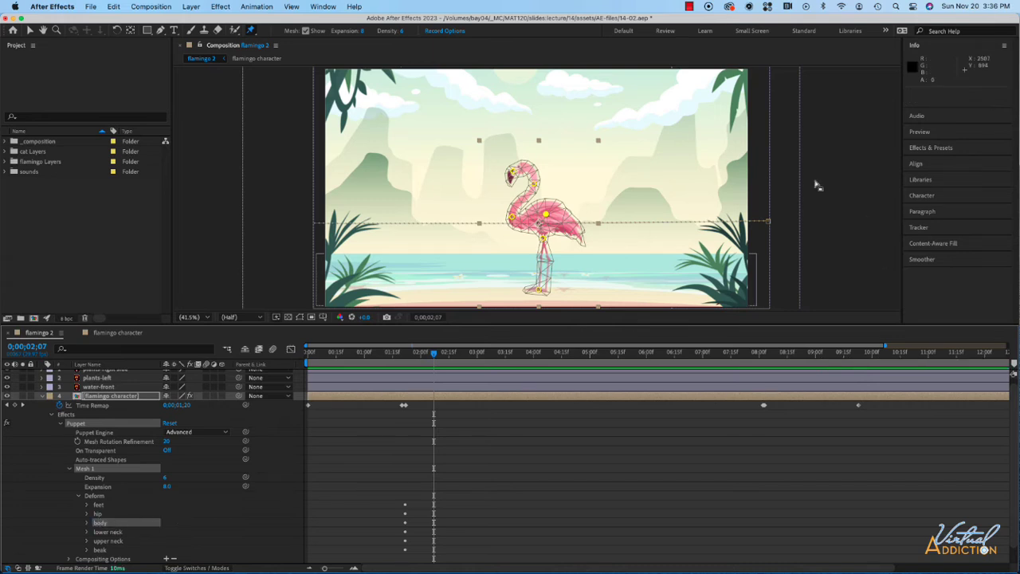
# At 0;00;02;07, move the beak, upper neck and lower neck pins slightly forward and down to start lowering the head.
pyautogui.click(515, 177)
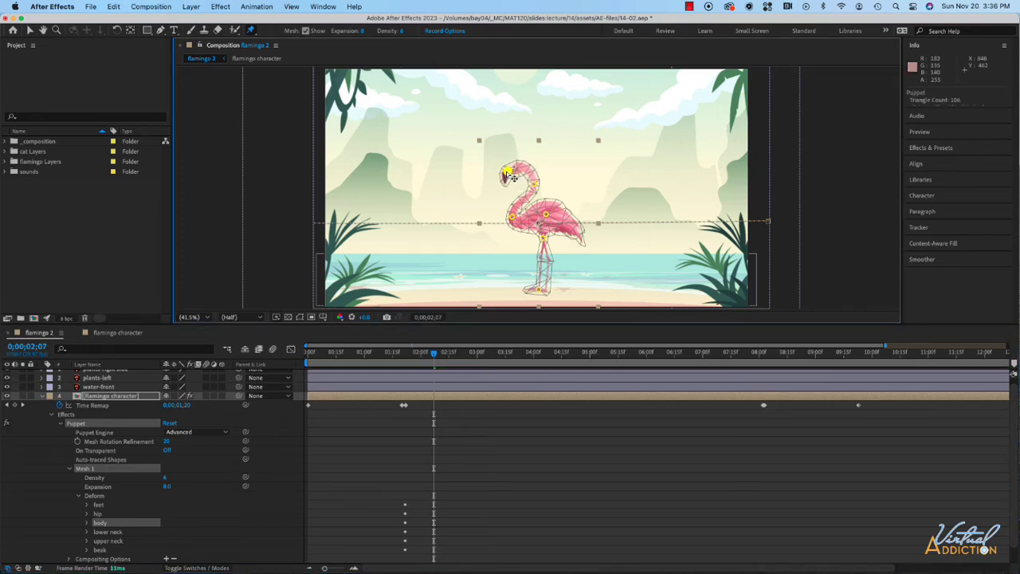
pyautogui.click(508, 173)
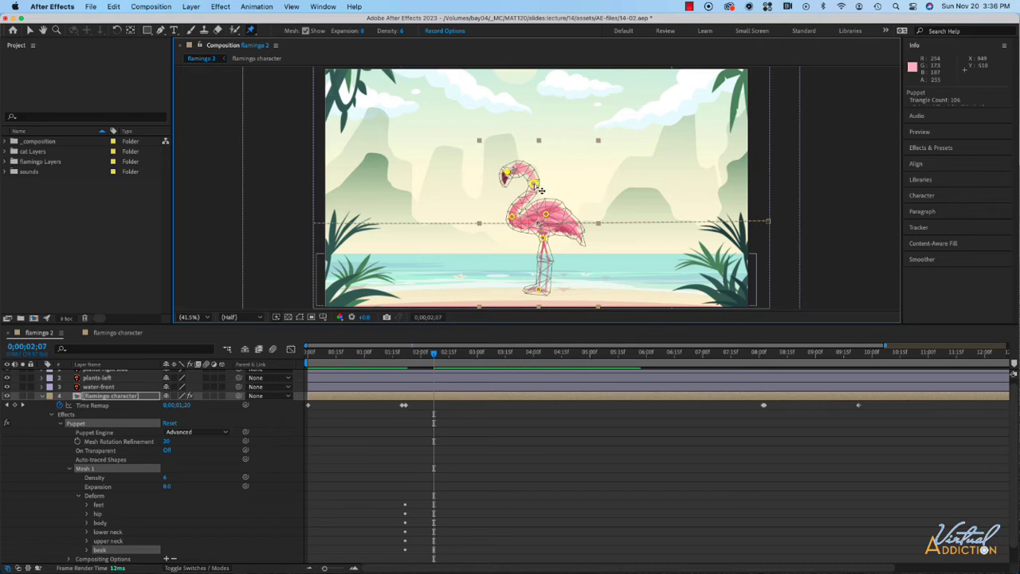
pyautogui.click(530, 186)
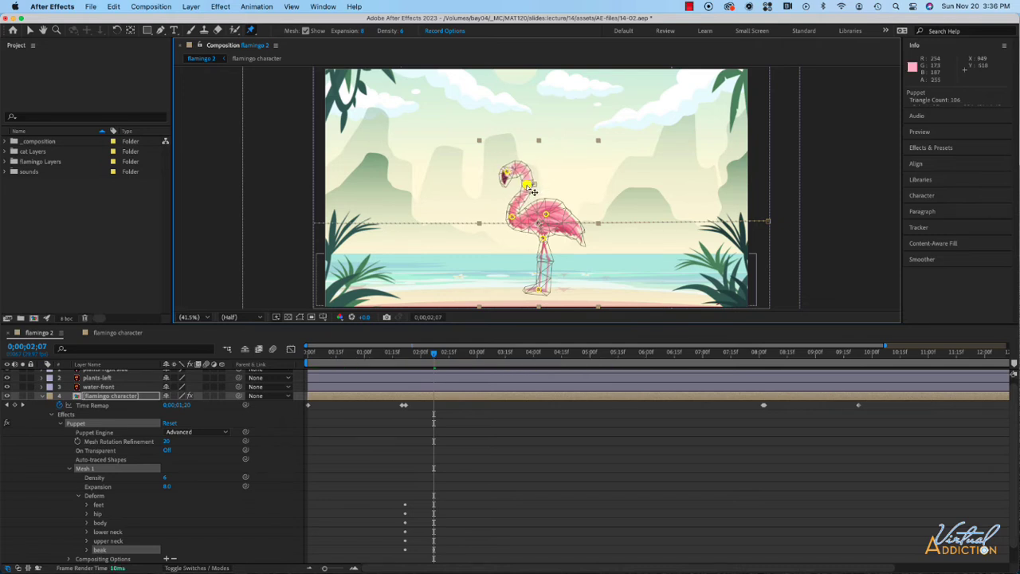
pyautogui.click(526, 185)
pyautogui.click(507, 174)
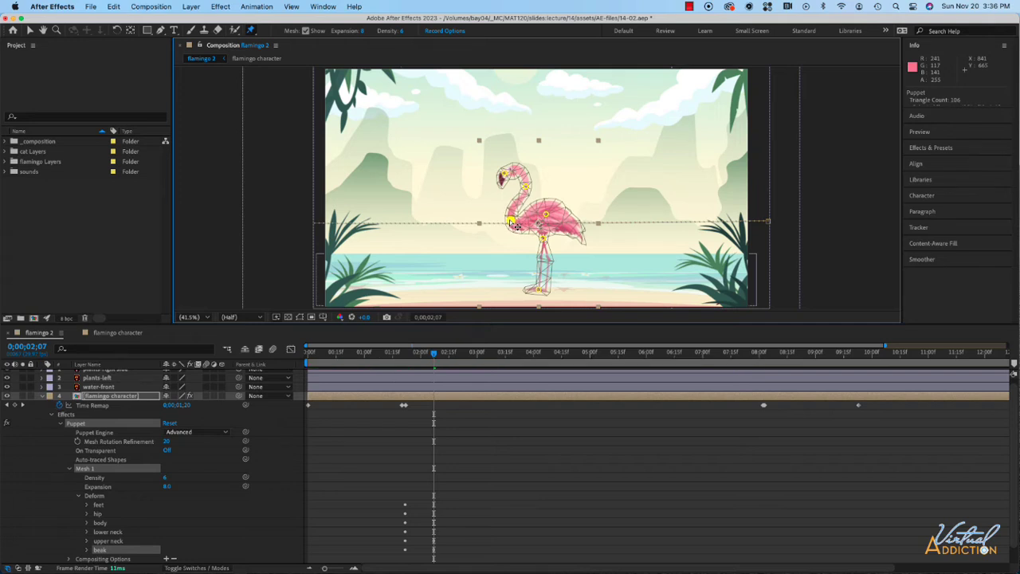
pyautogui.click(510, 220)
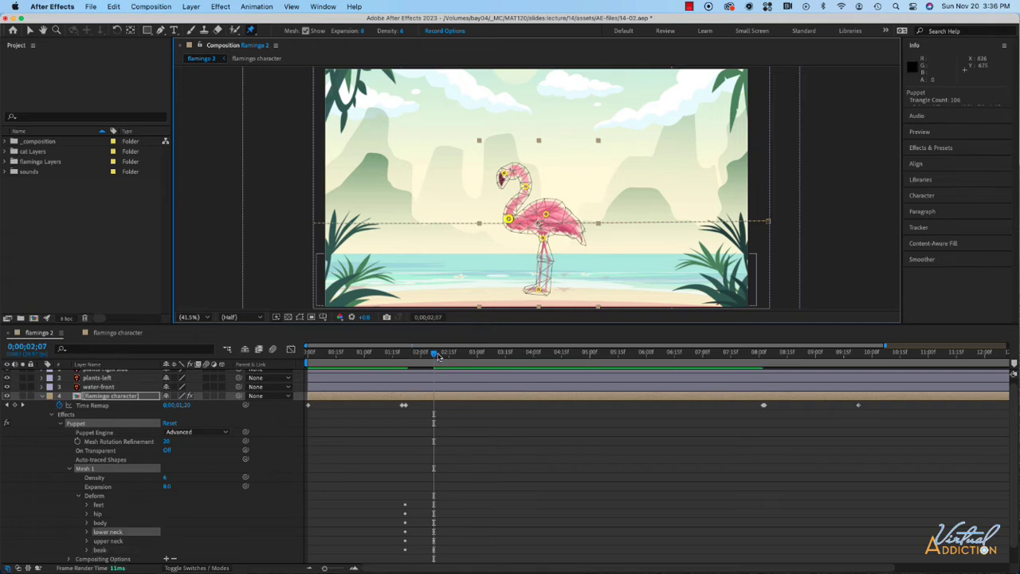
# At 0;00;02;22, move the lower neck pin down, and the beak and upper neck pins forward and down to bend the neck.
pyautogui.moveTo(435, 356)
pyautogui.mouseDown()
pyautogui.moveTo(450, 356)
pyautogui.moveTo(435, 358)
pyautogui.mouseUp()
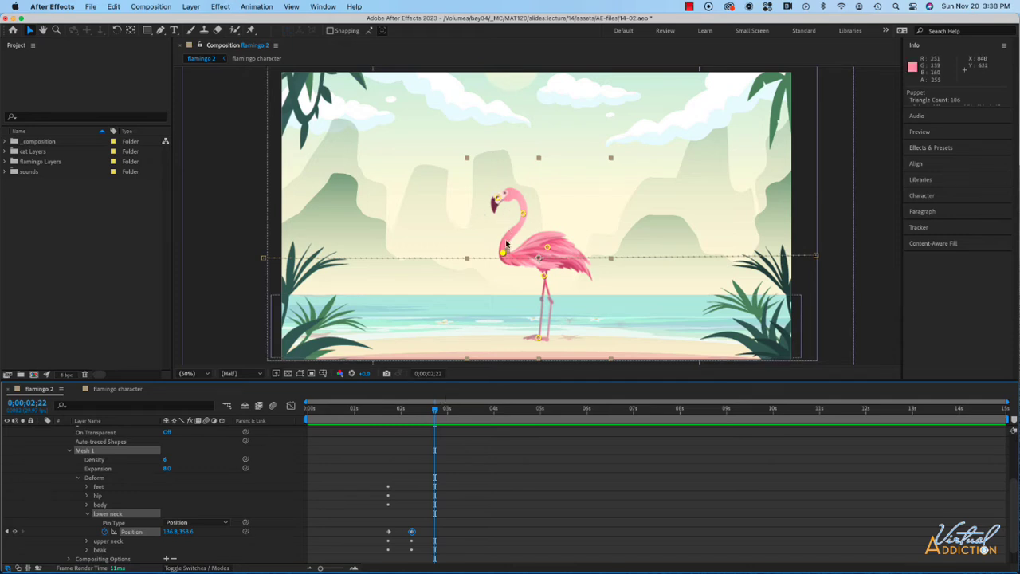
pyautogui.moveTo(508, 260); pyautogui.dragTo(509, 274)
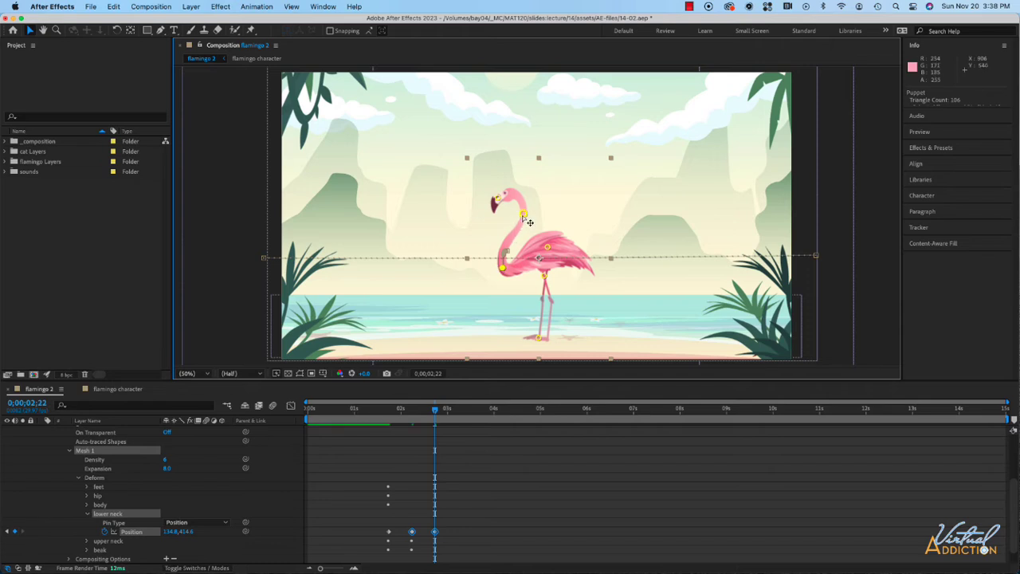
pyautogui.moveTo(529, 220); pyautogui.dragTo(476, 254)
pyautogui.moveTo(508, 217); pyautogui.dragTo(507, 232)
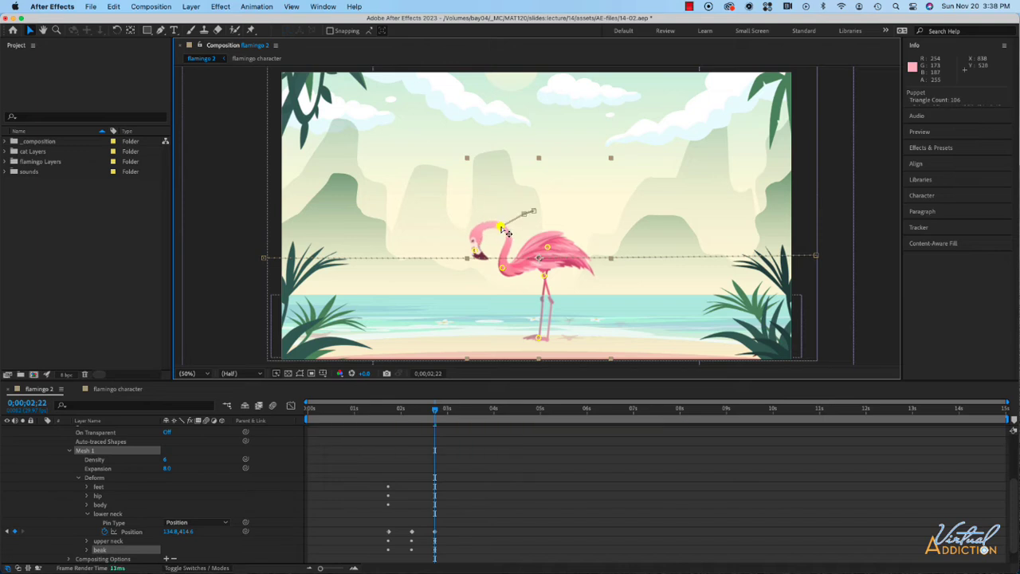
# Lower the beak pin to the water, and move the upper neck pin forward and down at 0;00;03;22.
pyautogui.moveTo(479, 255)
pyautogui.mouseDown()
pyautogui.moveTo(502, 239)
pyautogui.moveTo(494, 248)
pyautogui.moveTo(507, 284)
pyautogui.moveTo(479, 294)
pyautogui.moveTo(484, 316)
pyautogui.moveTo(481, 265)
pyautogui.moveTo(481, 331)
pyautogui.mouseUp()
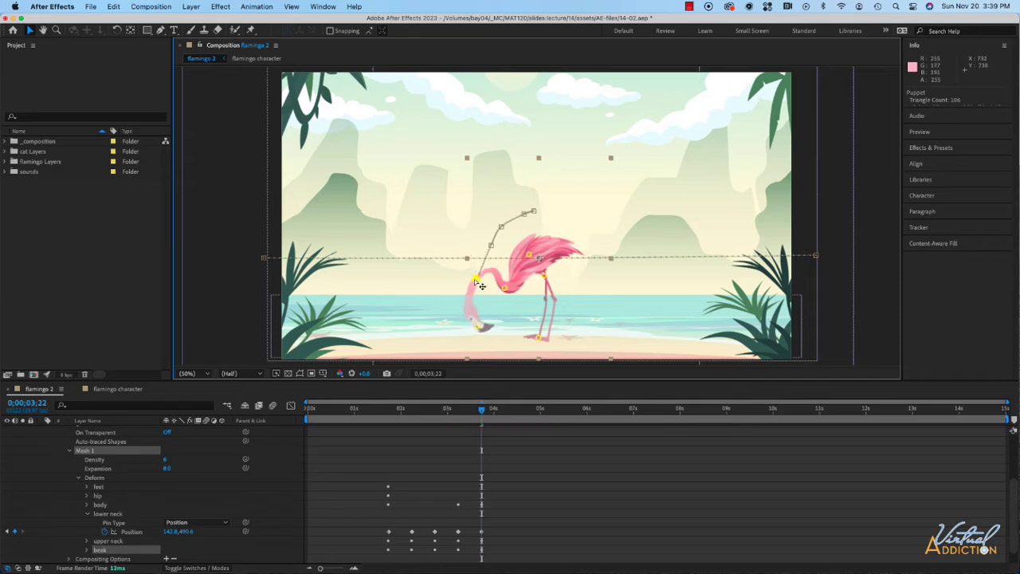
pyautogui.moveTo(485, 266); pyautogui.dragTo(475, 285)
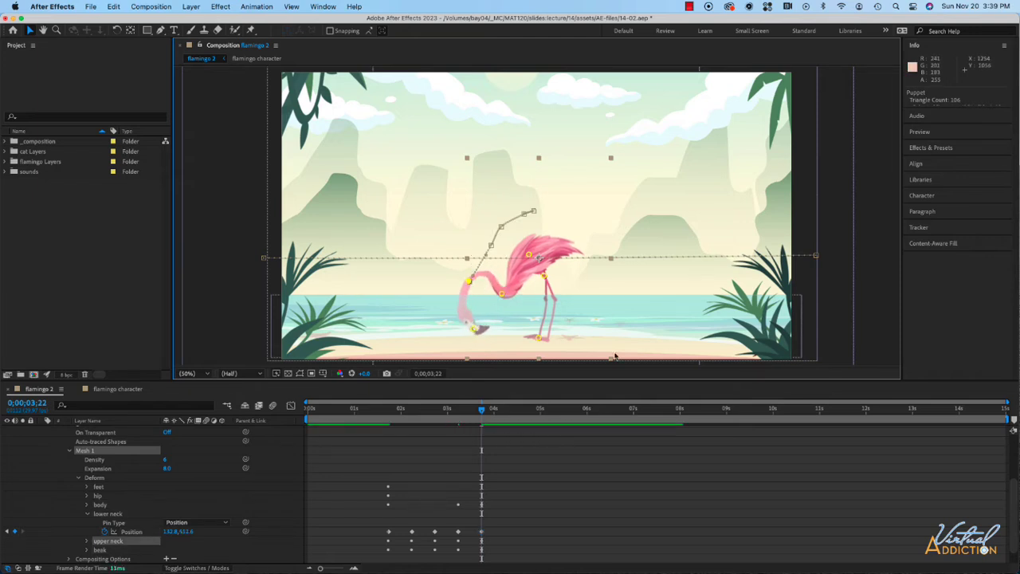
# Move the current time to 0;00;04;07 and select the beak pin.
pyautogui.press('space')
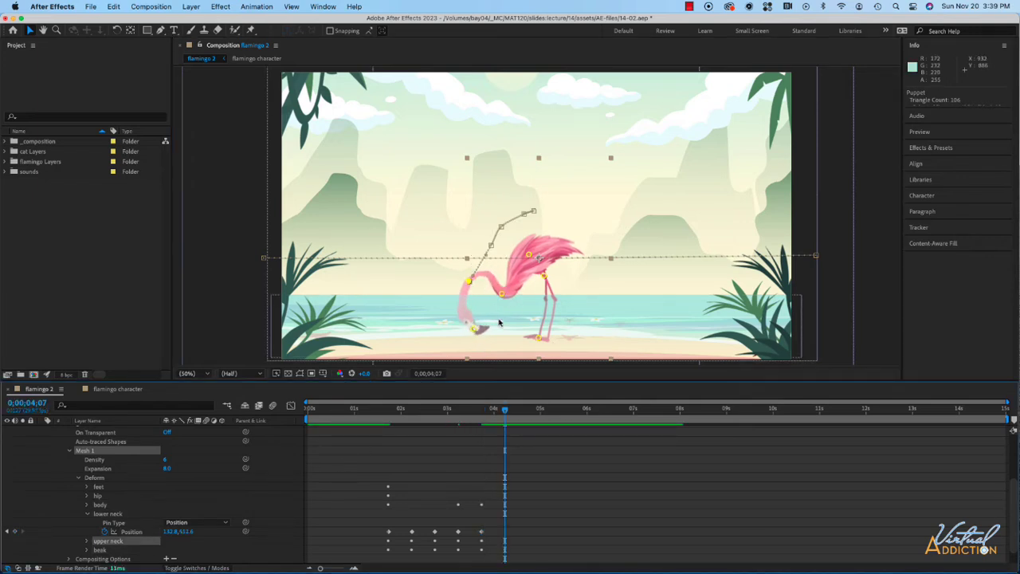
pyautogui.click(466, 331)
pyautogui.moveTo(470, 337)
pyautogui.mouseDown()
pyautogui.moveTo(488, 338)
pyautogui.moveTo(460, 334)
pyautogui.moveTo(481, 336)
pyautogui.mouseUp()
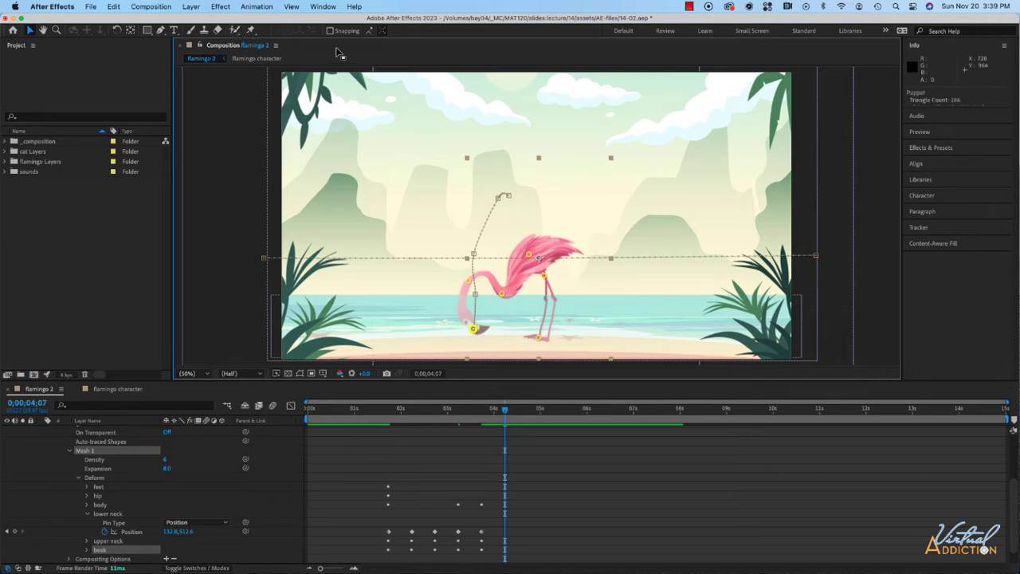
# Set the Smoothing for recorded puppet pin motion to 15.
pyautogui.click(252, 30)
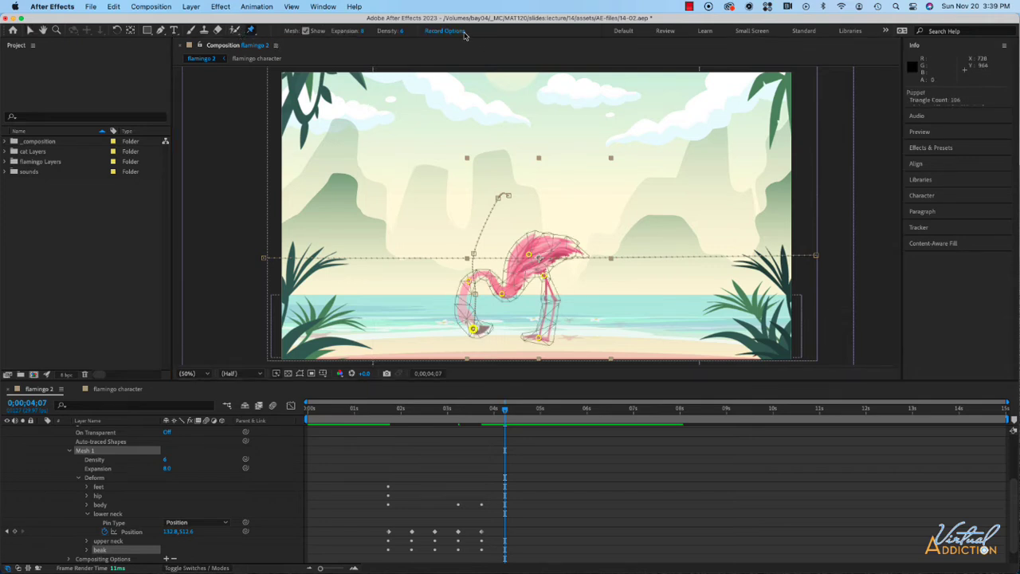
pyautogui.click(444, 31)
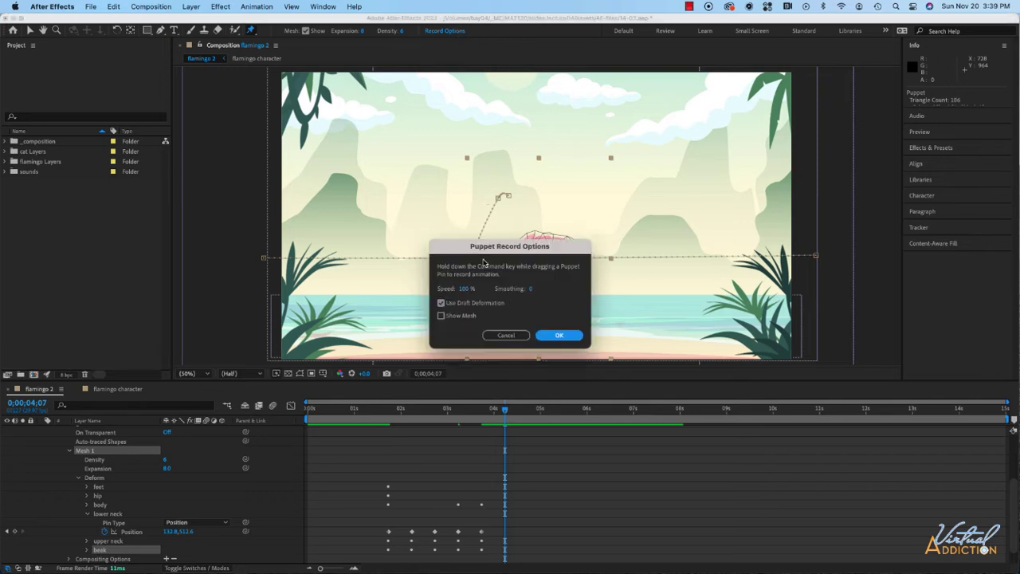
pyautogui.click(532, 289)
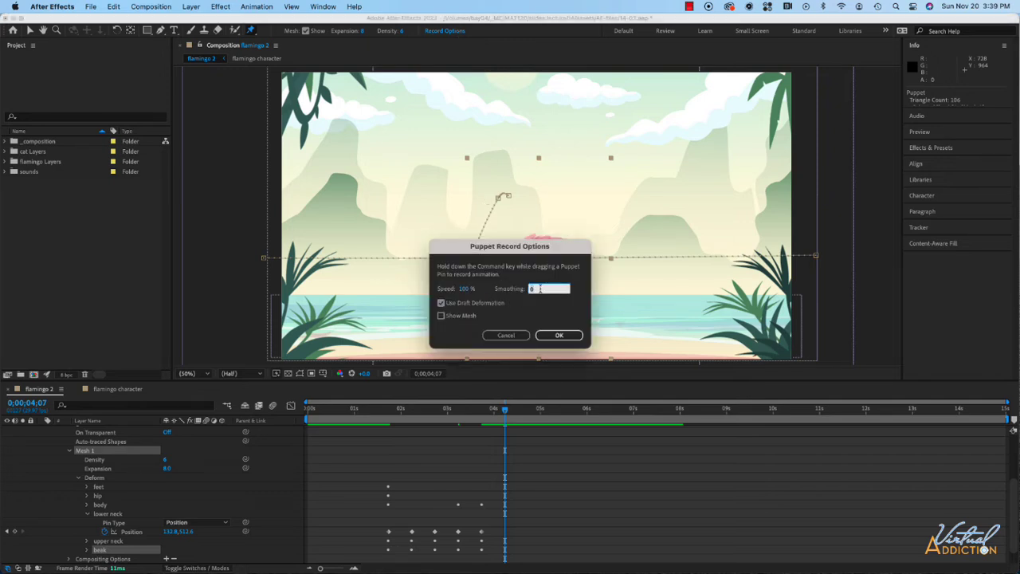
pyautogui.write('15')
pyautogui.click(560, 335)
# Record the beak pin sweeping back and forth from 0;00;04;07, undoing the first take and recording again, and preview the animation.
pyautogui.moveTo(478, 307); pyautogui.dragTo(474, 333)
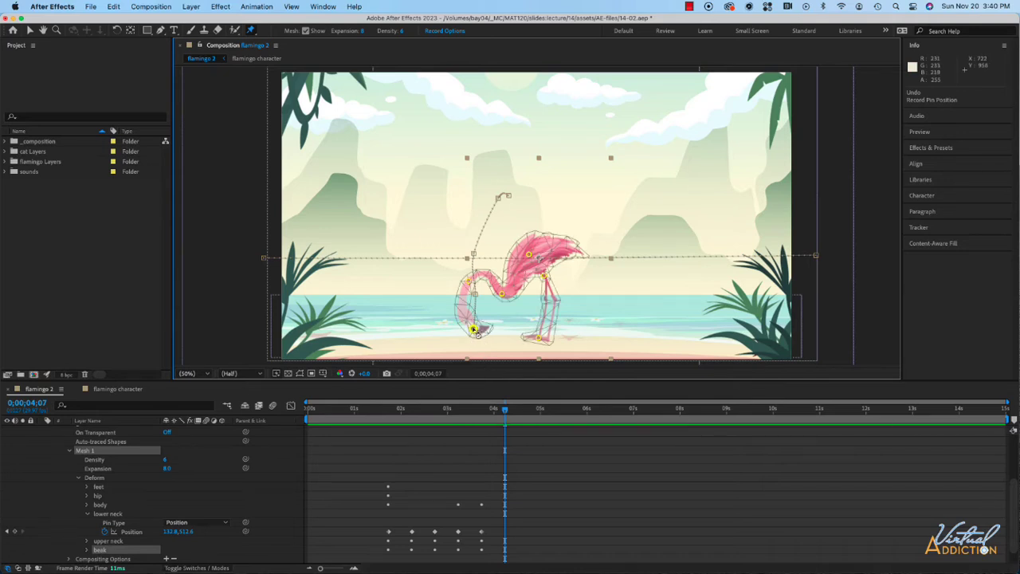
pyautogui.moveTo(475, 330); pyautogui.dragTo(467, 327)
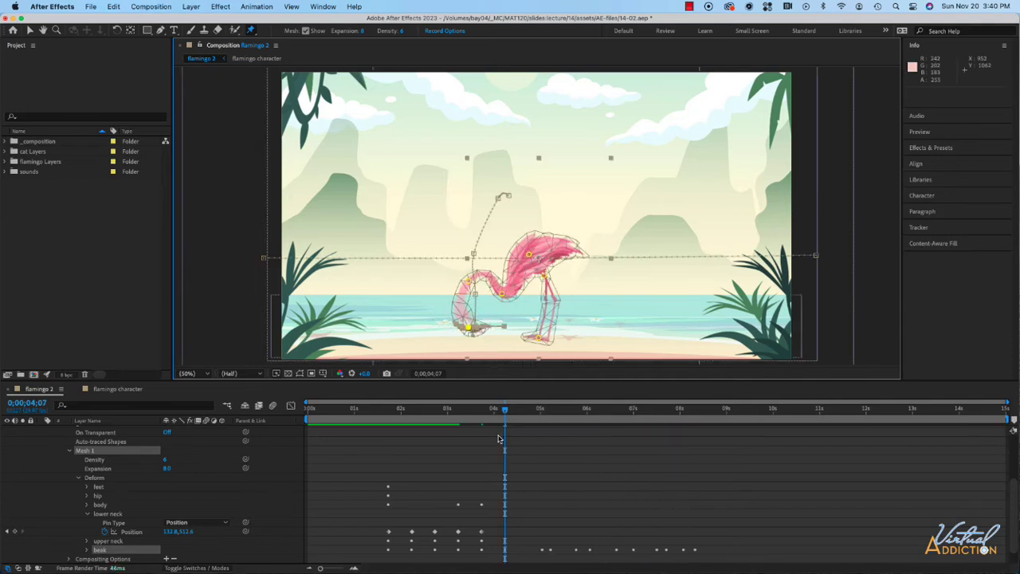
pyautogui.moveTo(505, 416); pyautogui.dragTo(337, 410)
pyautogui.press('space')
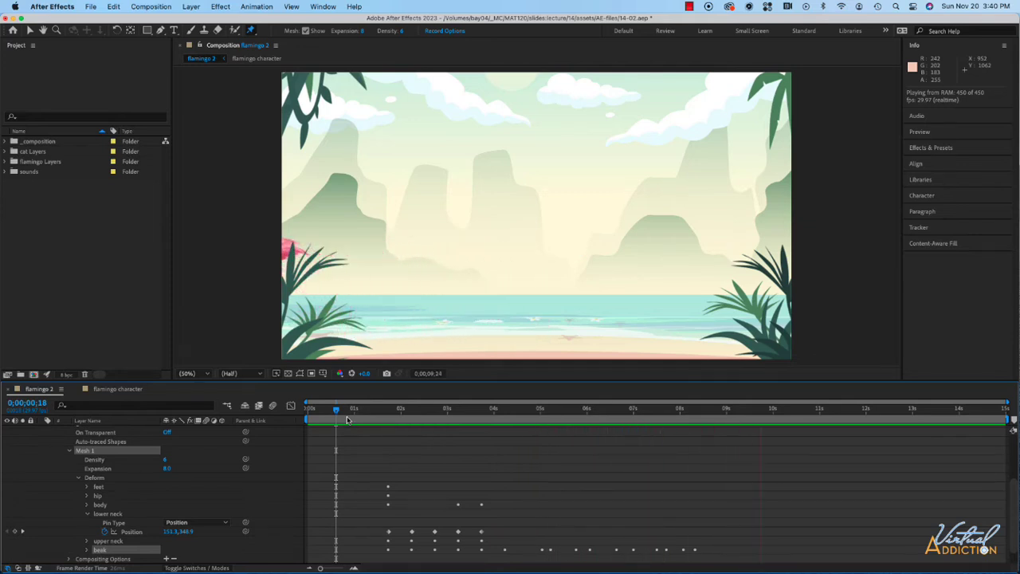
# Go to 0;00;08;16, reveal the position keyframes of every puppet pin in the Deform group, and enlarge the timeline area.
pyautogui.click(787, 409)
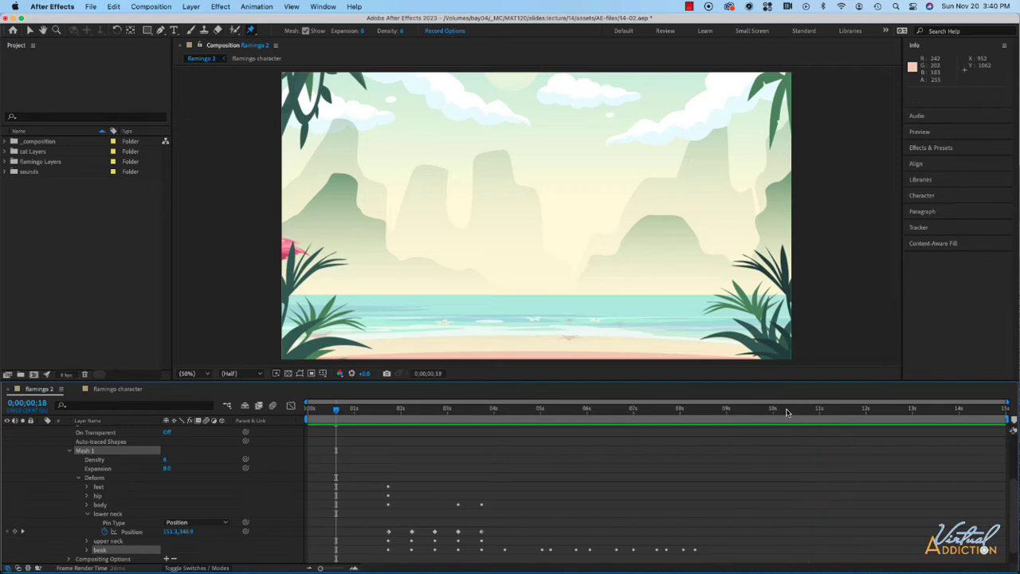
pyautogui.moveTo(787, 410); pyautogui.dragTo(704, 417)
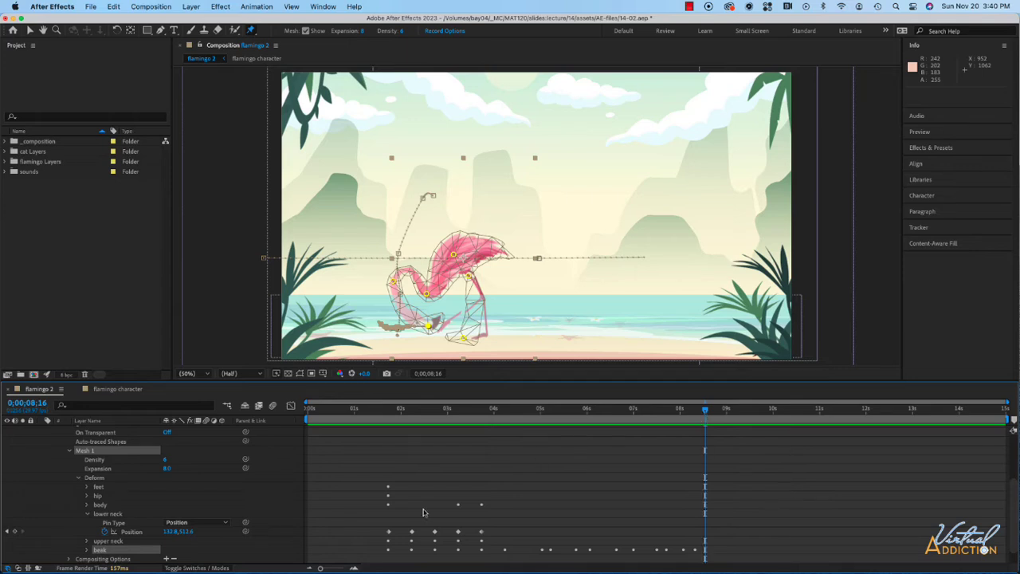
pyautogui.scroll(-1, 423, 512)
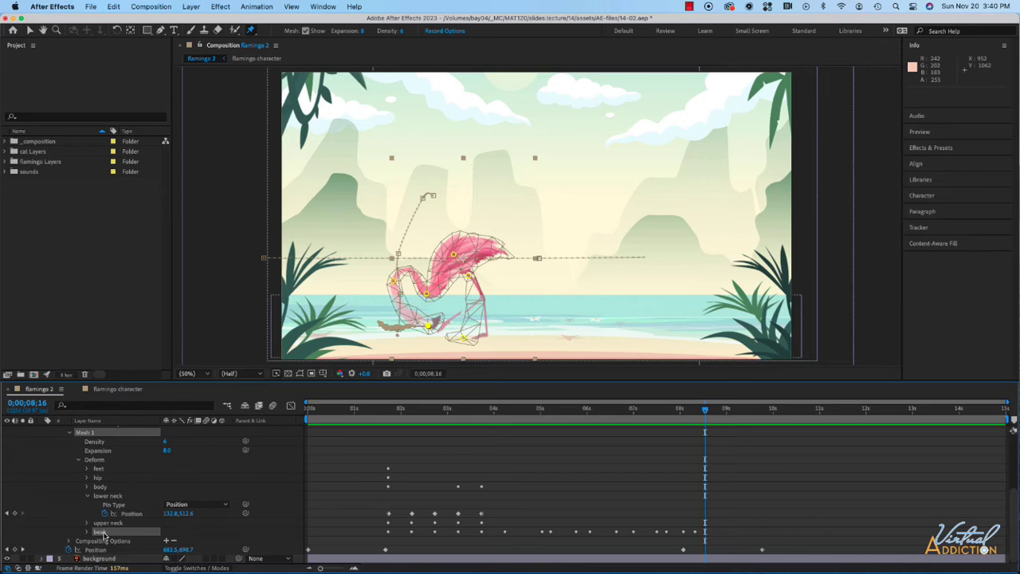
pyautogui.click(96, 461)
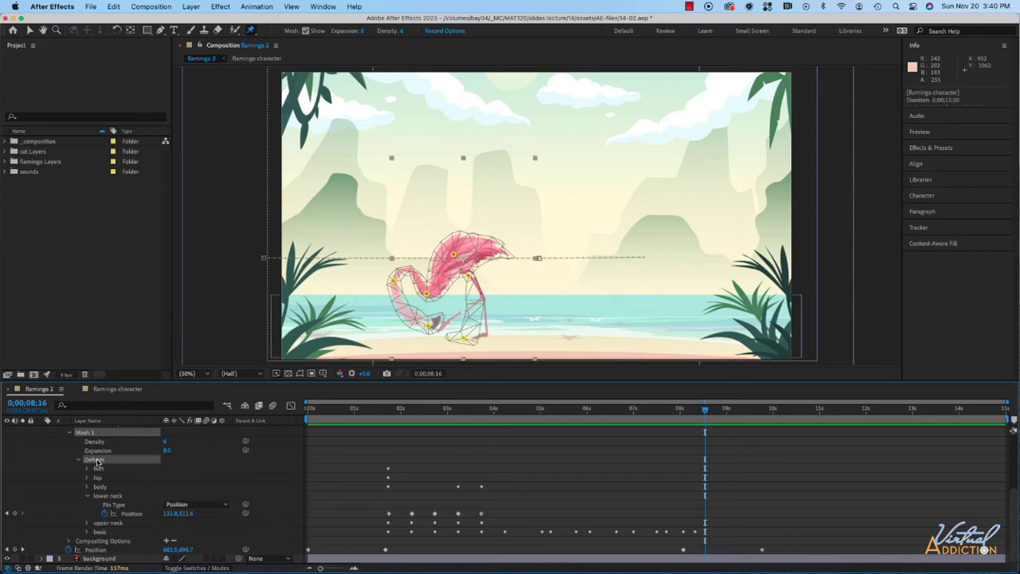
pyautogui.scroll(3, 96, 462)
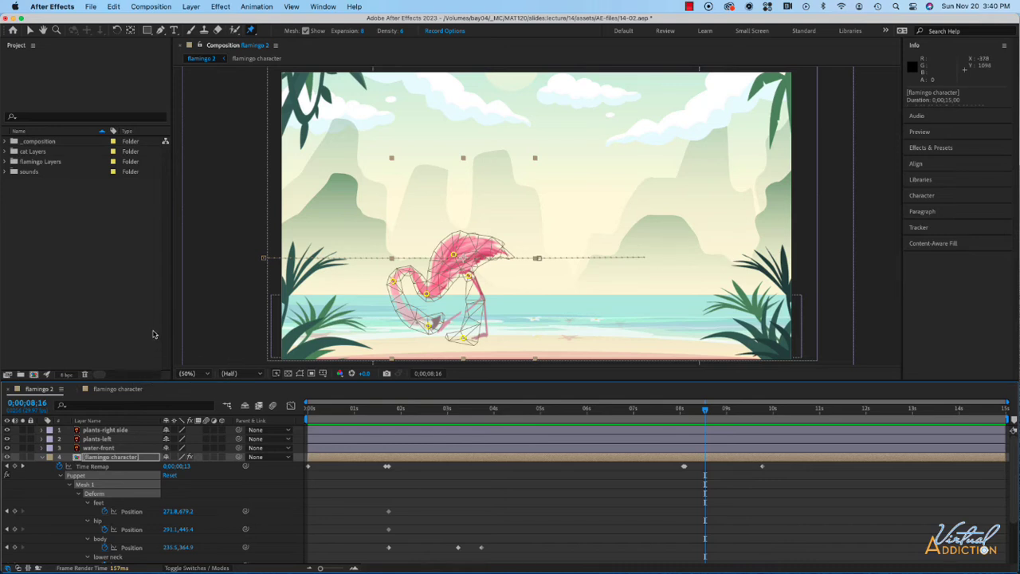
pyautogui.moveTo(159, 383); pyautogui.dragTo(160, 311)
# Shift the last group of Time Remap keyframes on the flamingo character layer so it starts at 0;00;11;05.
pyautogui.moveTo(705, 337); pyautogui.dragTo(681, 355)
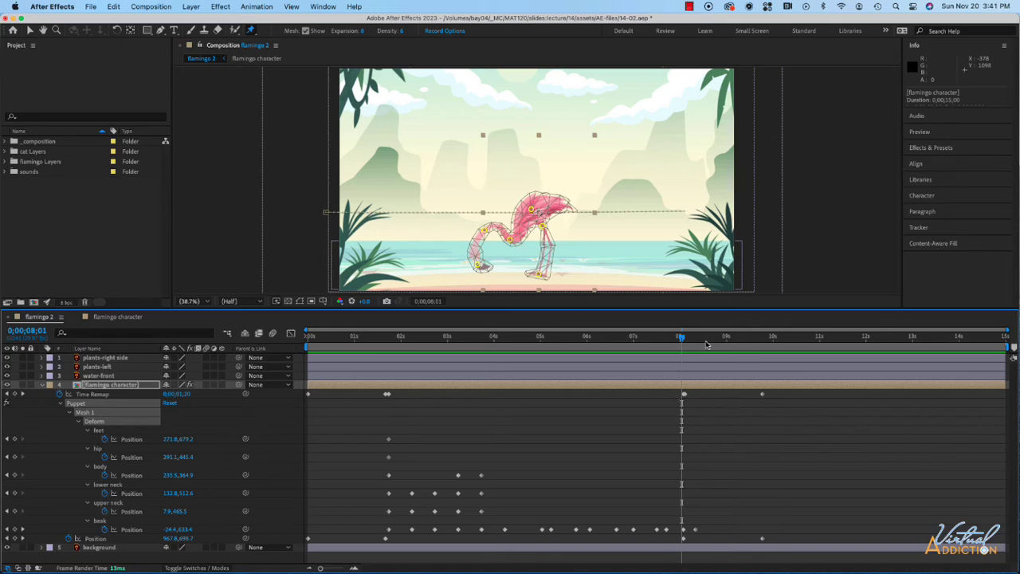
pyautogui.moveTo(707, 344); pyautogui.dragTo(781, 405)
pyautogui.moveTo(686, 397); pyautogui.dragTo(838, 397)
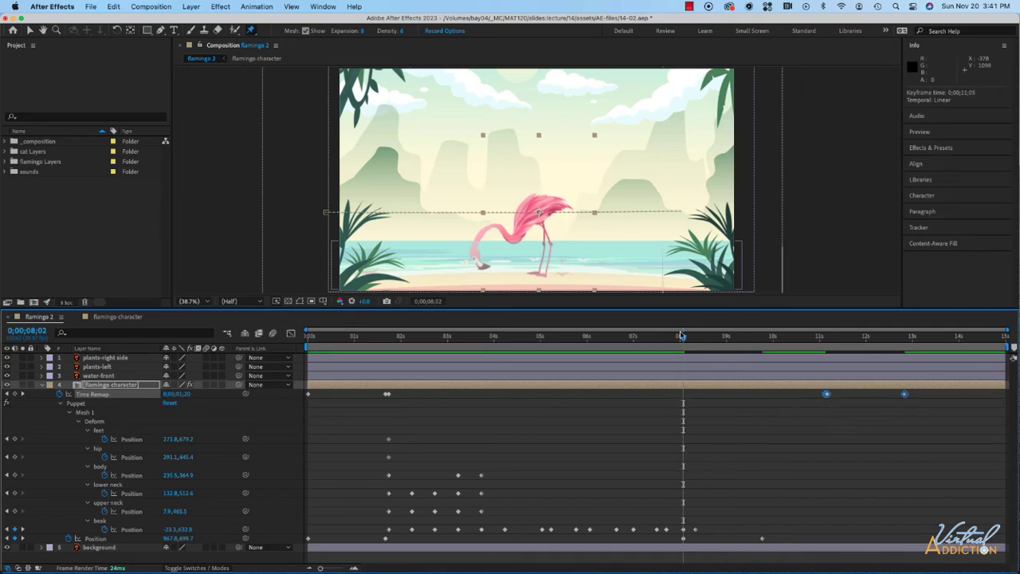
# Copy the body, lower neck, upper neck and beak position keyframes up to 0;00;03;23, and move the current time to the shifted Time Remap keyframes.
pyautogui.moveTo(682, 341); pyautogui.dragTo(482, 363)
pyautogui.moveTo(375, 470); pyautogui.dragTo(487, 534)
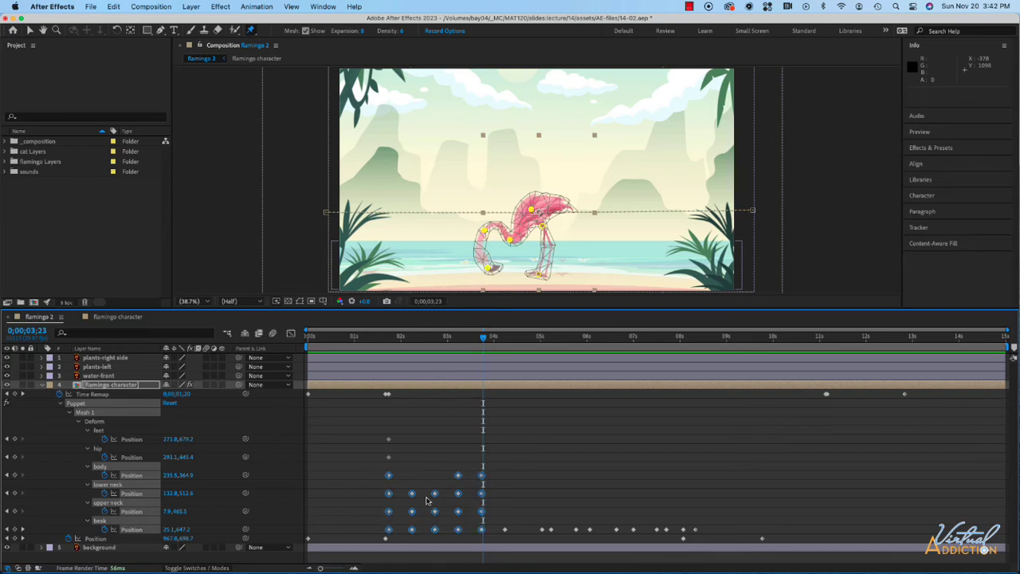
pyautogui.press('cmd+c')
pyautogui.click(688, 338)
pyautogui.moveTo(688, 338); pyautogui.dragTo(835, 353)
pyautogui.moveTo(835, 353); pyautogui.dragTo(830, 354)
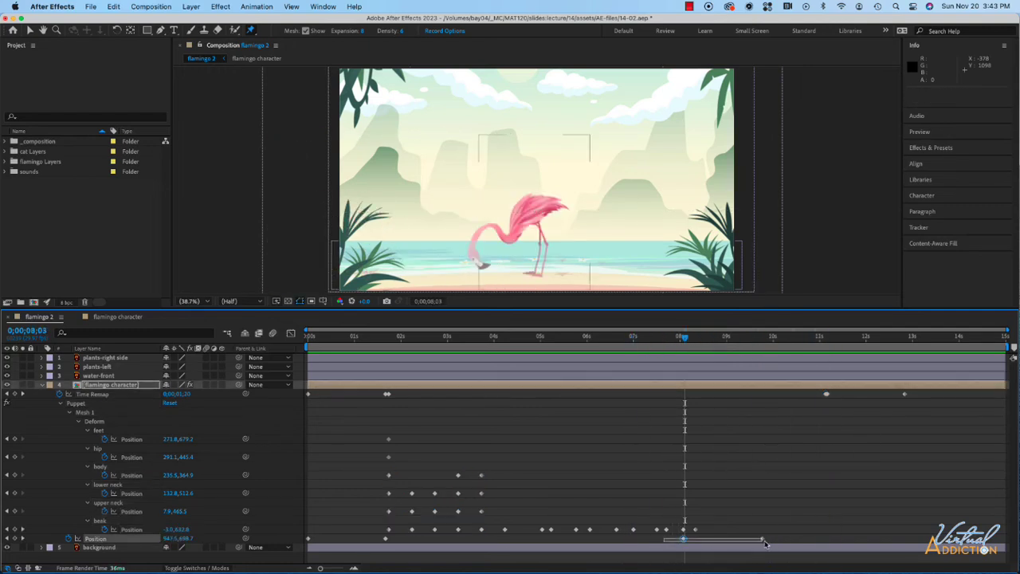
# Shift the last two Position keyframes of the flamingo character layer so the first falls at 0;00;11;12.
pyautogui.moveTo(666, 541); pyautogui.dragTo(770, 546)
pyautogui.moveTo(683, 539); pyautogui.dragTo(838, 540)
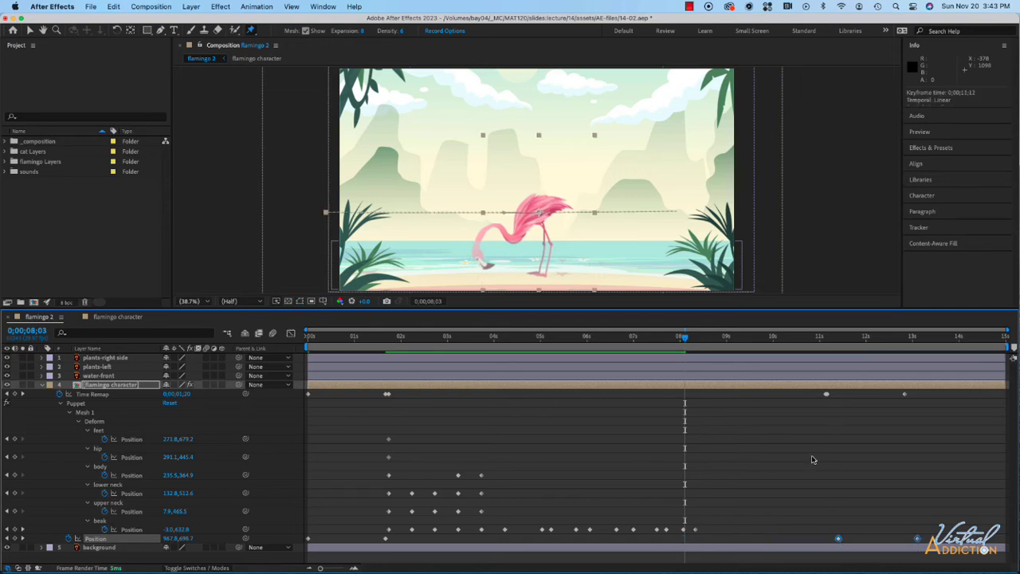
# Advance the current time 15 frames past the last beak keyframe to 0;00;08;25 and paste the copied feet, hip, body and neck pin keyframes.
pyautogui.press('pagedown')
pyautogui.moveTo(696, 340); pyautogui.dragTo(695, 367)
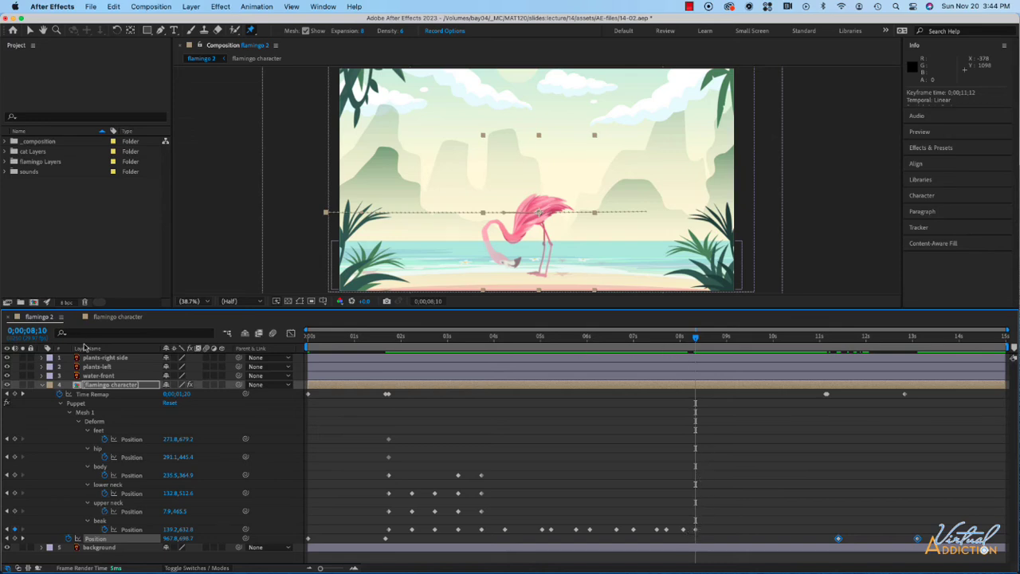
pyautogui.click(32, 332)
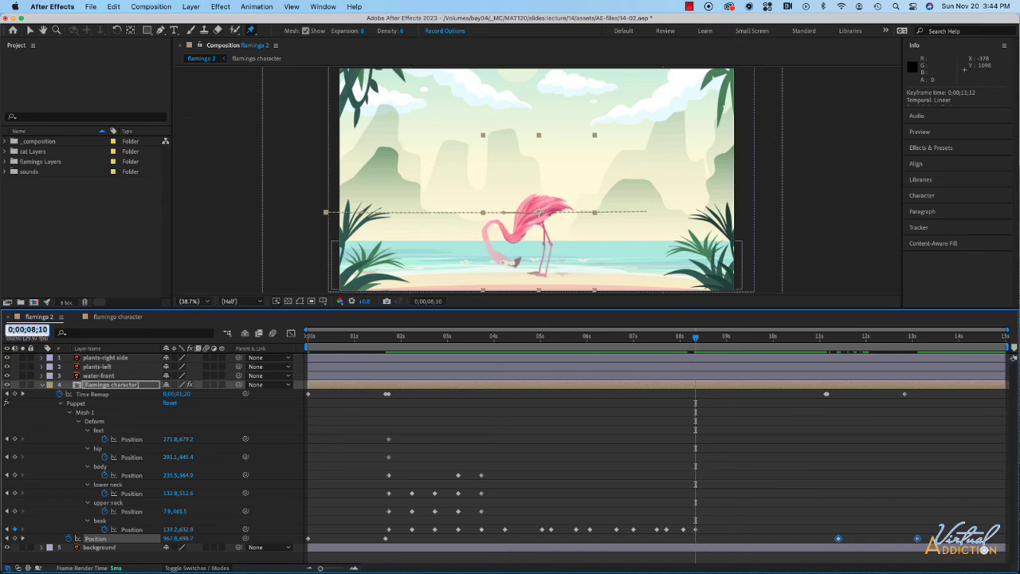
pyautogui.write('+1')
pyautogui.write('5')
pyautogui.press('Return')
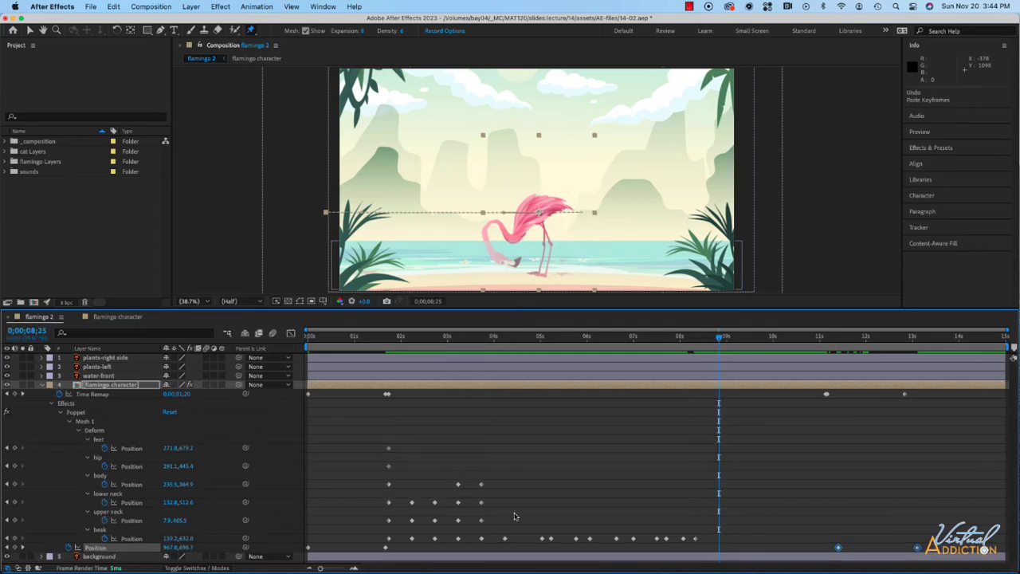
pyautogui.hotkey('ctrl', 'v')
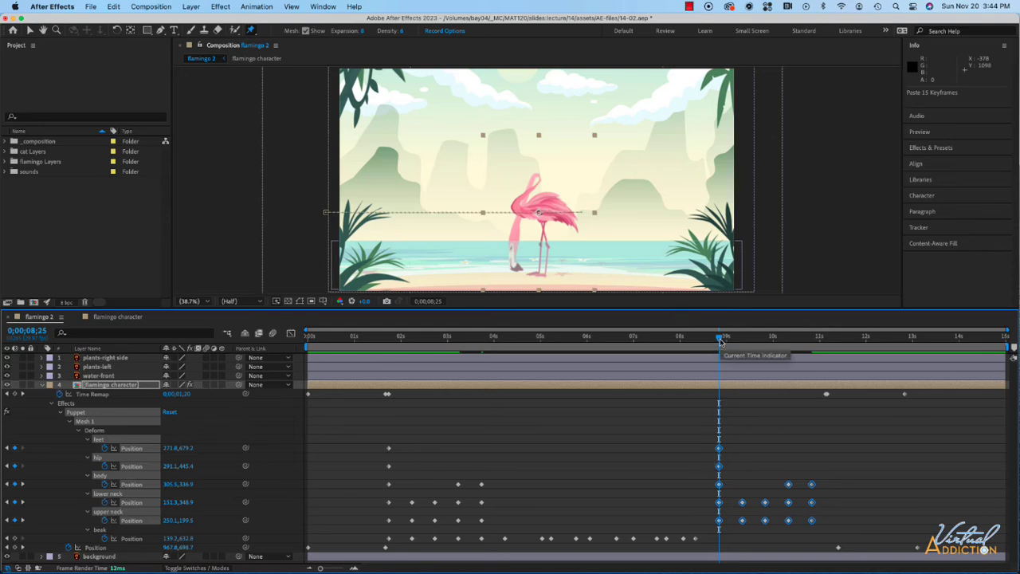
# Time-reverse the pasted body, lower neck and upper neck position keyframes that start at 0;00;08;25.
pyautogui.moveTo(721, 342)
pyautogui.mouseDown()
pyautogui.moveTo(822, 349)
pyautogui.moveTo(721, 356)
pyautogui.mouseUp()
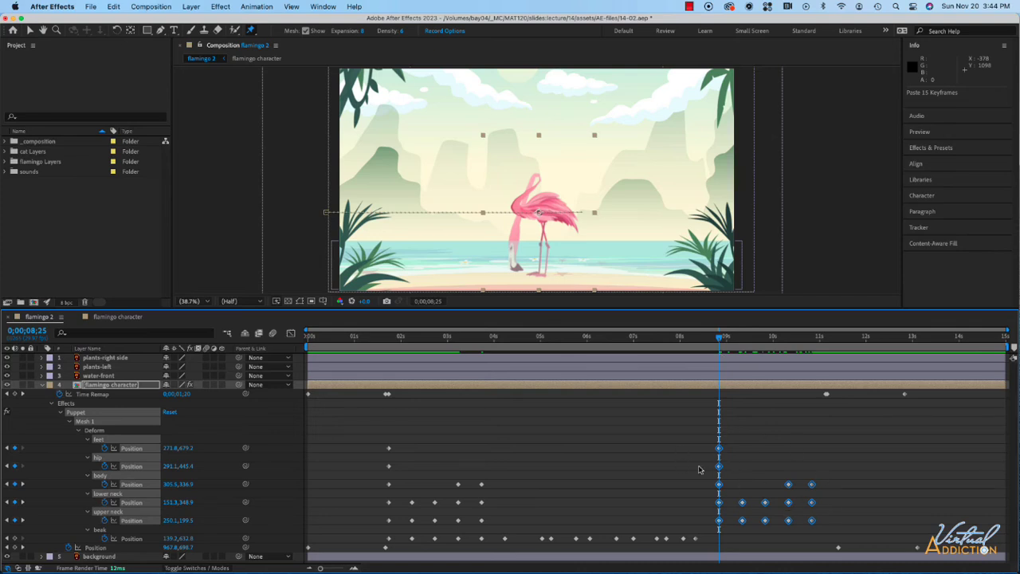
pyautogui.rightClick(790, 485)
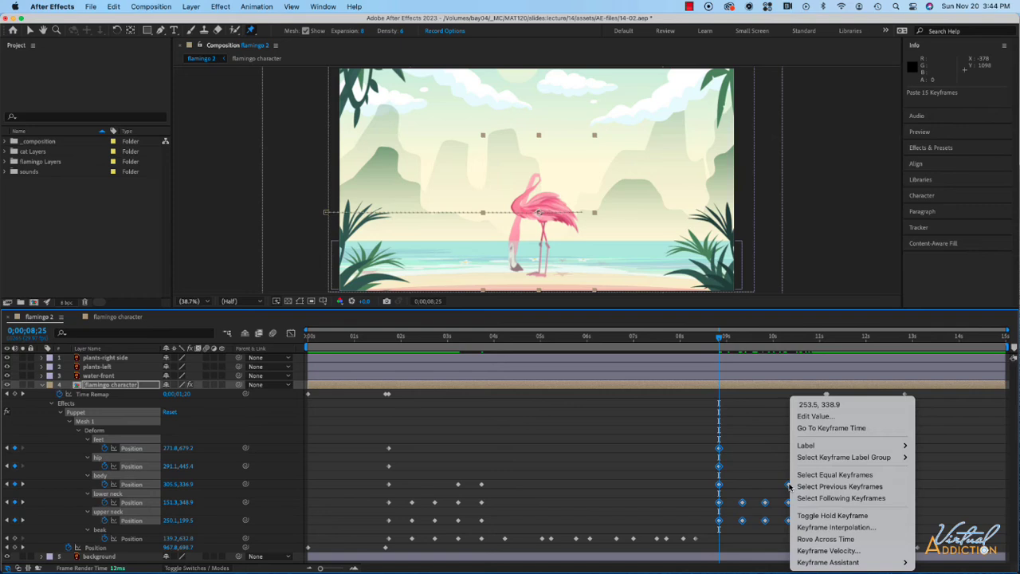
pyautogui.moveTo(826, 563)
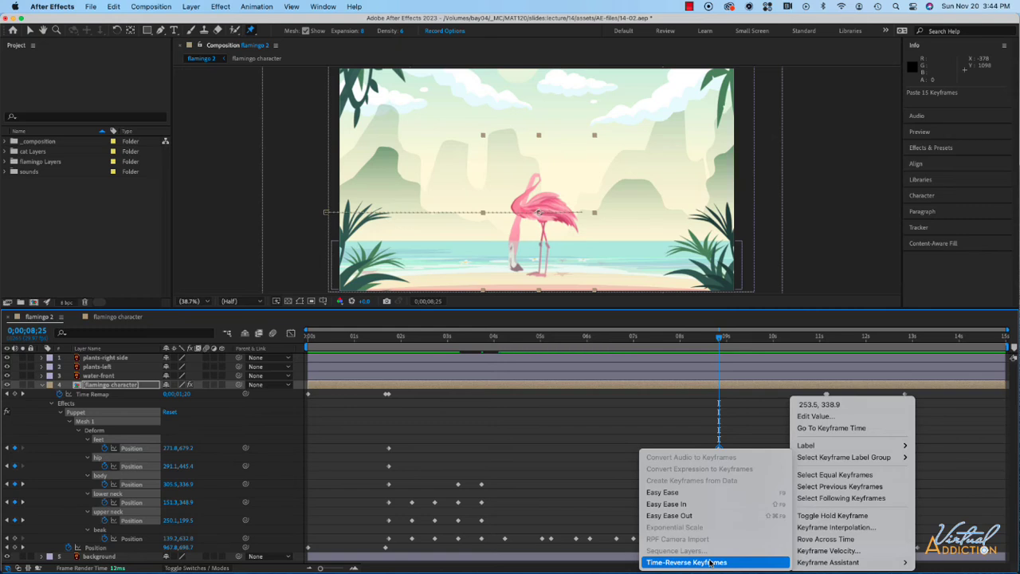
pyautogui.click(710, 563)
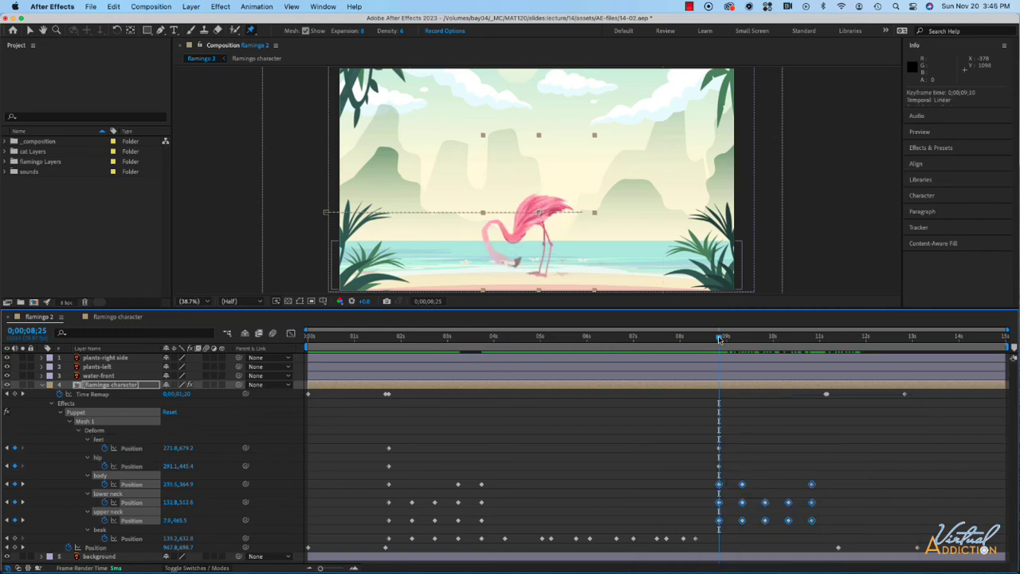
# Check the reversed motion between 0;00;08;22 and 0;00;10;29 and examine the upper neck pin's pasted keyframes.
pyautogui.moveTo(720, 337); pyautogui.dragTo(714, 399)
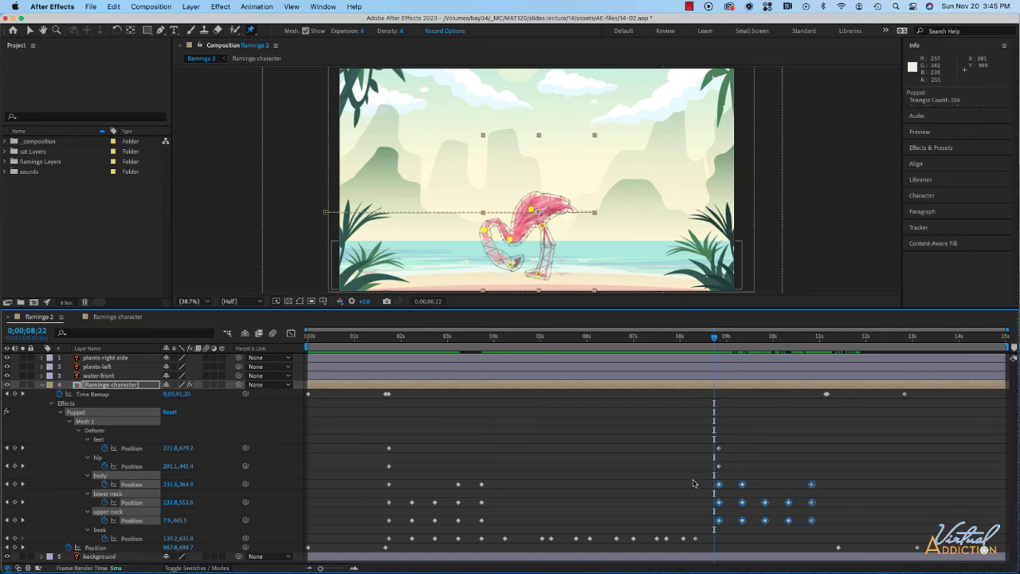
pyautogui.click(719, 338)
pyautogui.click(869, 514)
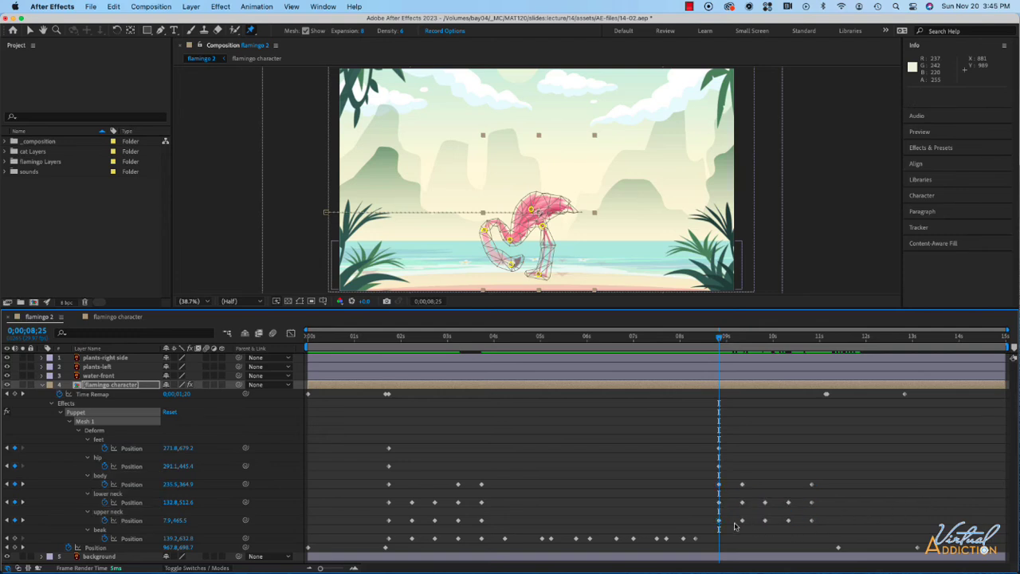
pyautogui.click(719, 521)
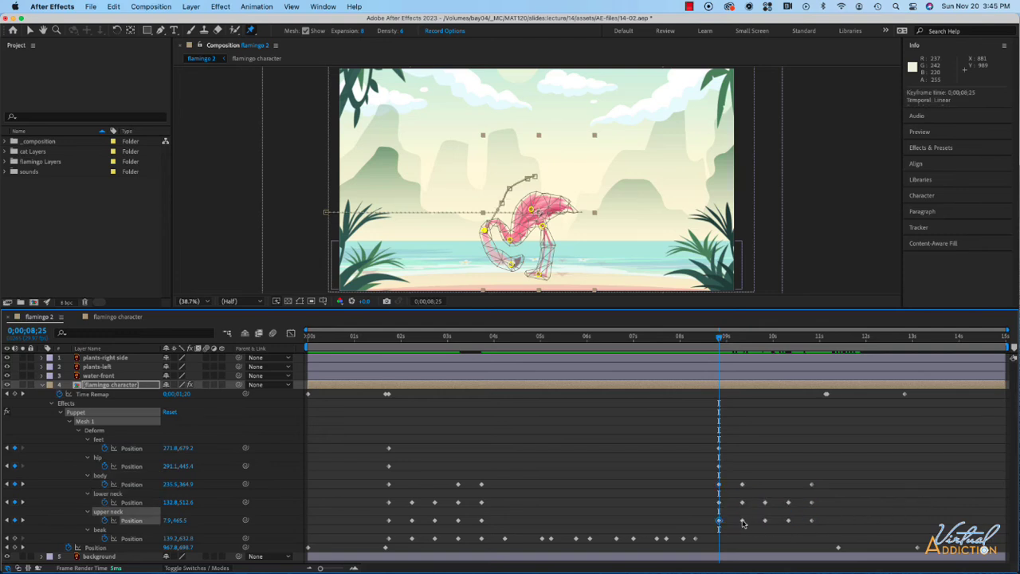
pyautogui.click(742, 523)
pyautogui.click(743, 520)
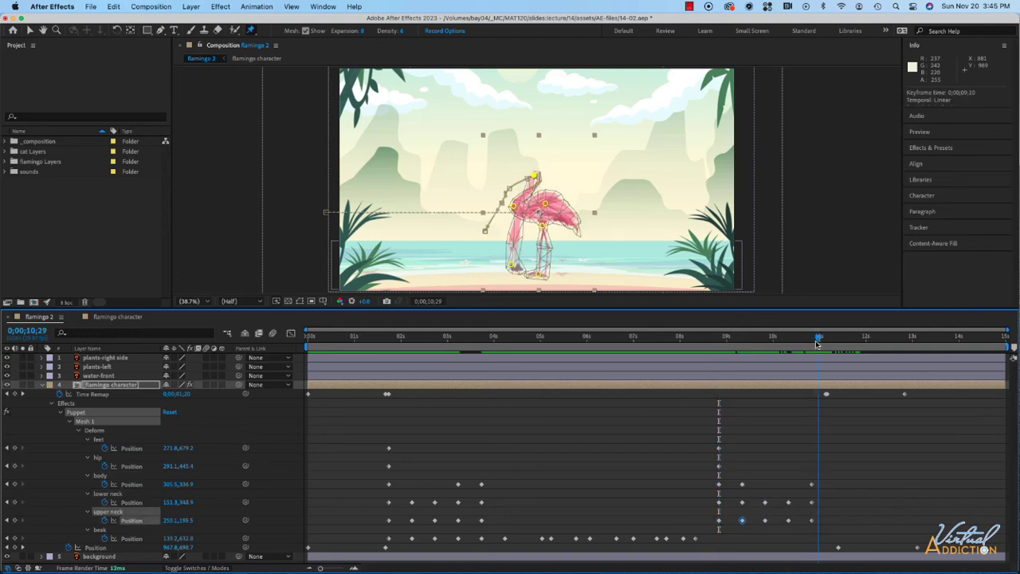
pyautogui.moveTo(835, 519); pyautogui.dragTo(710, 532)
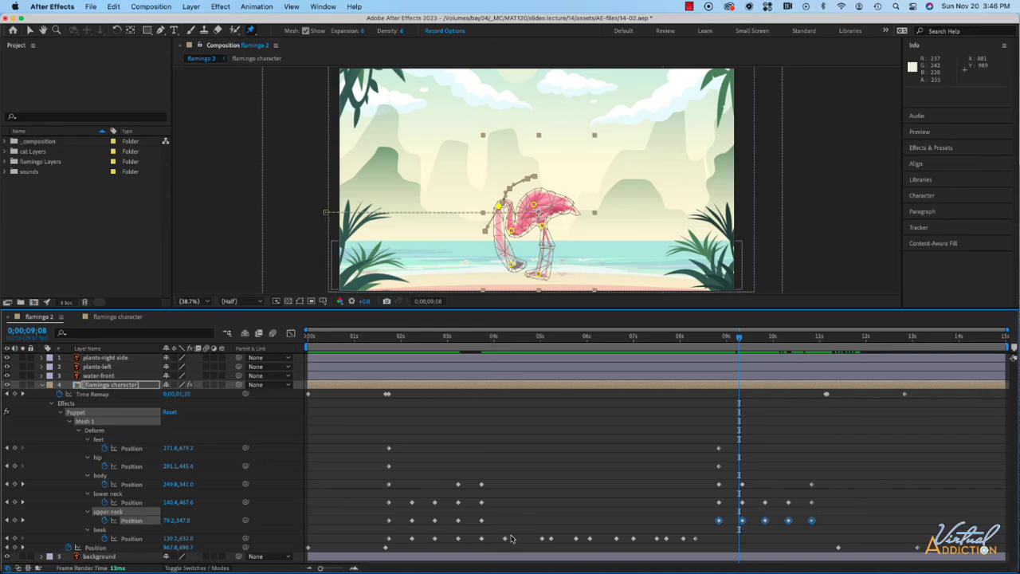
# Copy the beak pin's first five position keyframes and paste them at 0;00;08;25.
pyautogui.moveTo(514, 539); pyautogui.dragTo(388, 544)
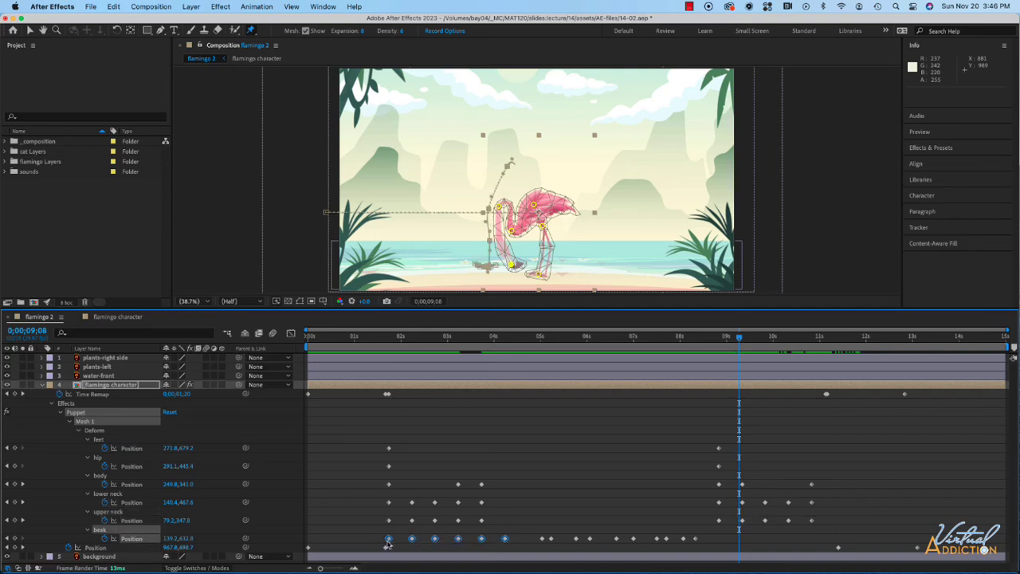
pyautogui.keyDown('shift'); pyautogui.click(504, 539); pyautogui.keyUp('shift')
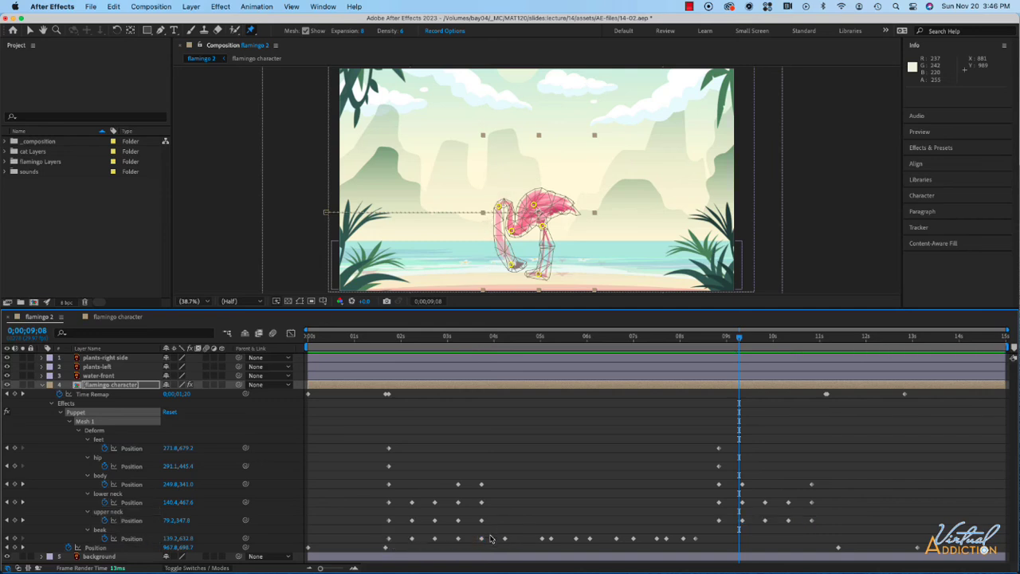
pyautogui.press('super+c')
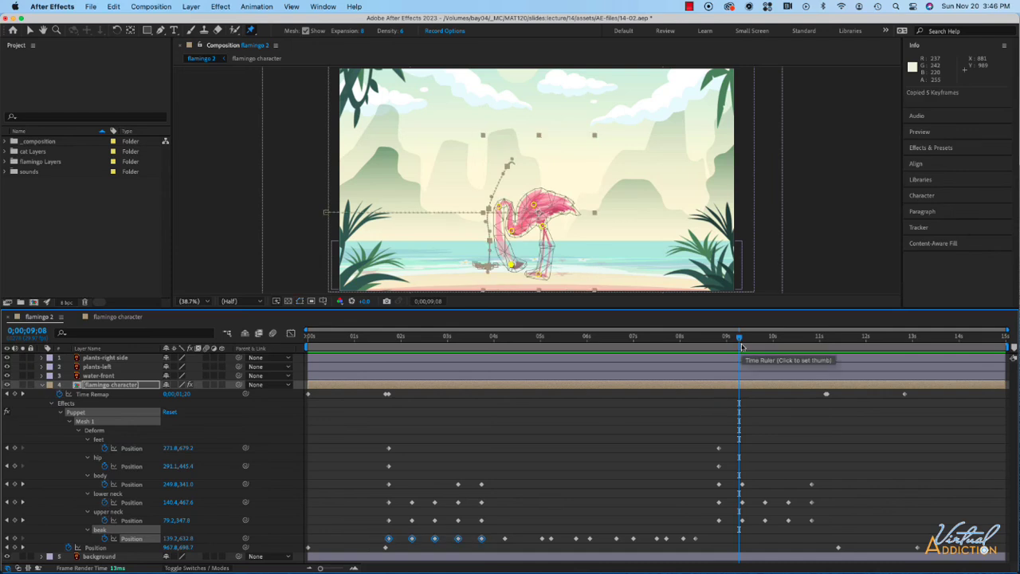
pyautogui.press('j')
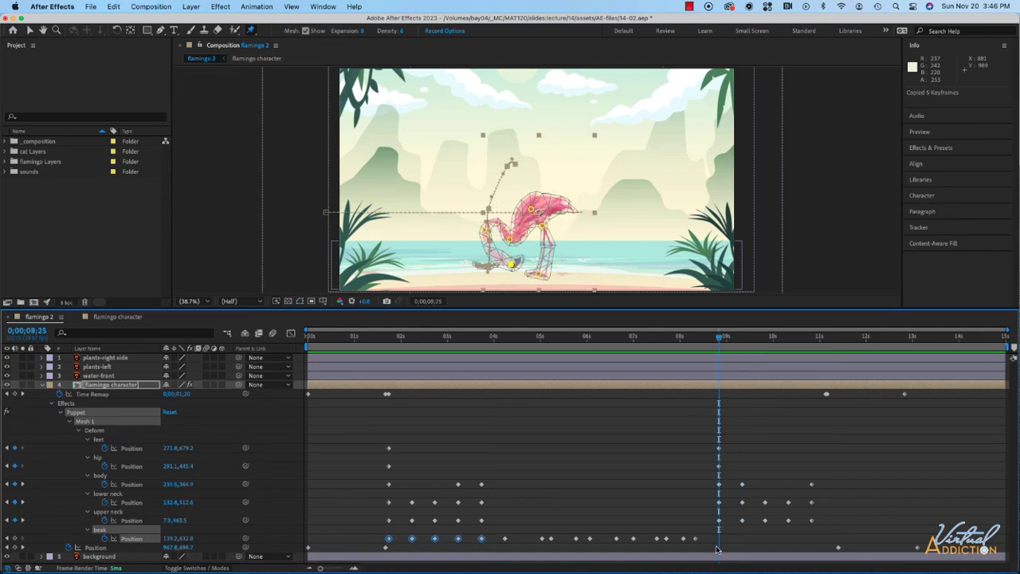
pyautogui.press('super+v')
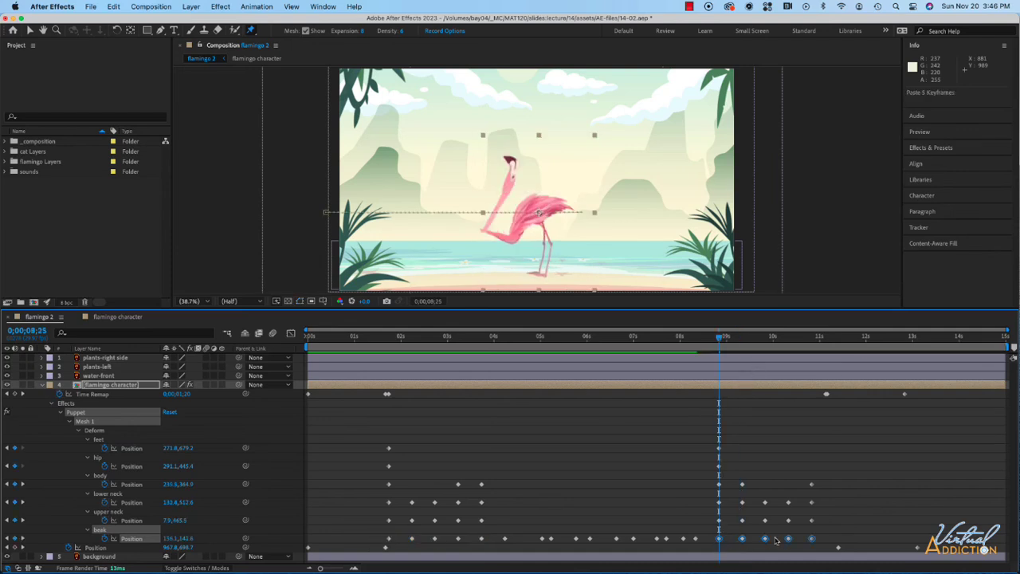
# Time-reverse the five pasted beak position keyframes.
pyautogui.rightClick(813, 540)
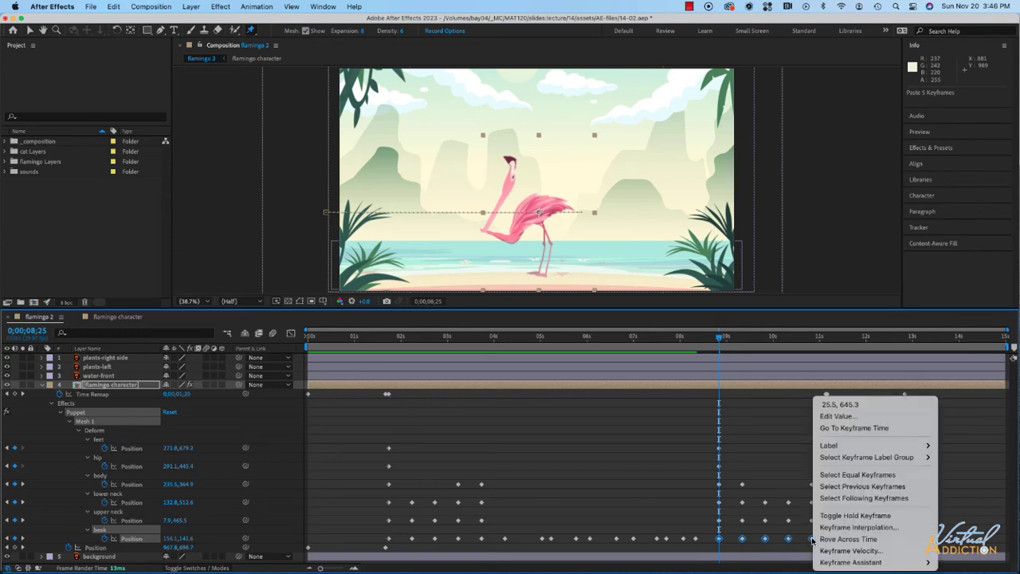
pyautogui.moveTo(832, 563)
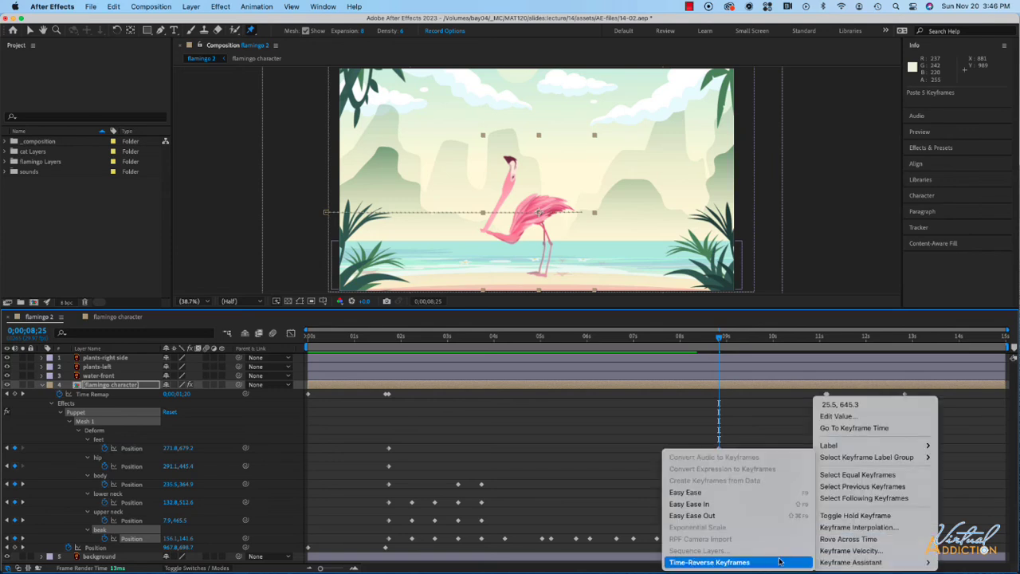
pyautogui.click(754, 564)
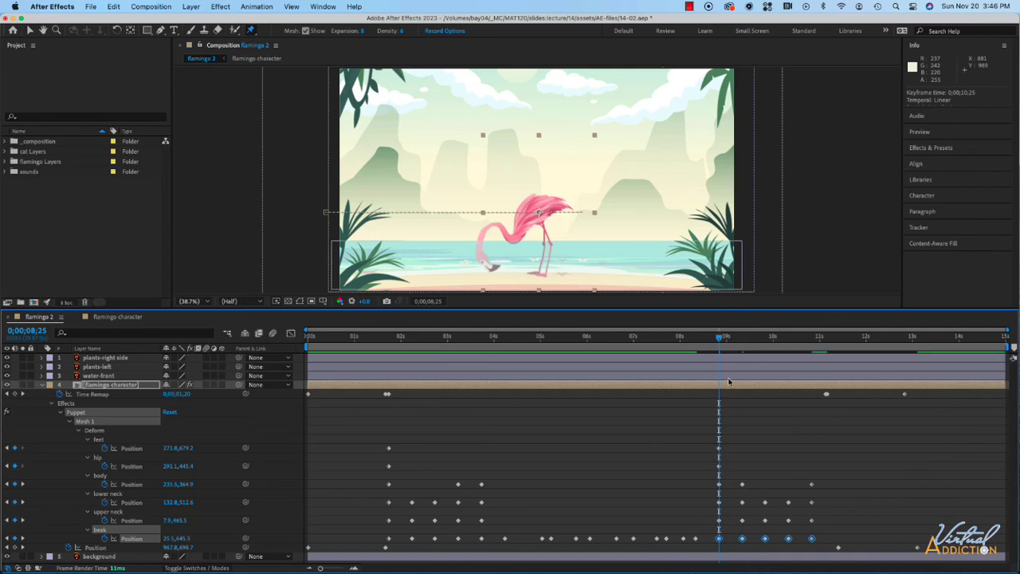
# Return to the start of the composition and preview the complete flamingo animation.
pyautogui.moveTo(720, 341); pyautogui.dragTo(408, 341)
pyautogui.press('Home')
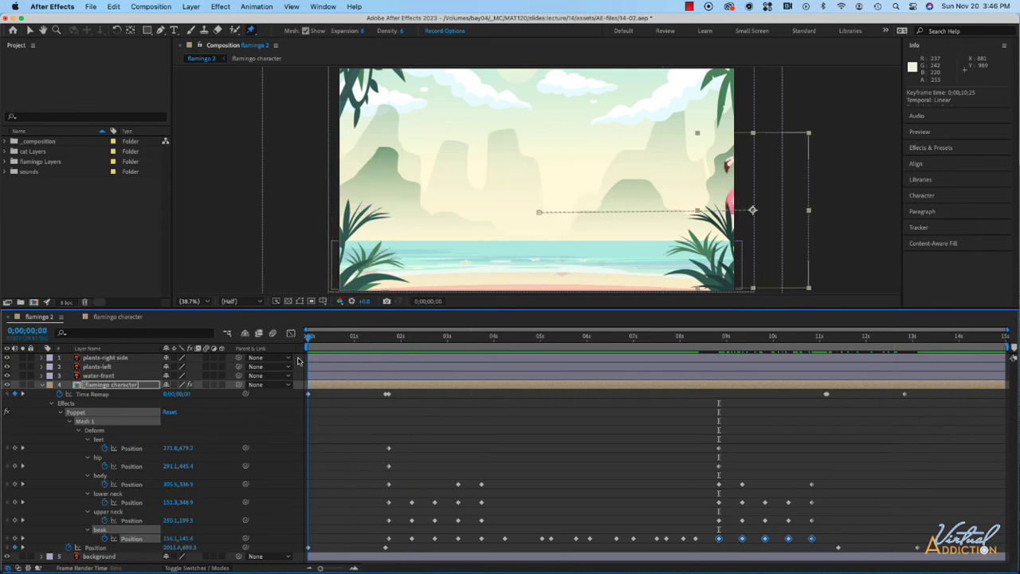
pyautogui.press('space')
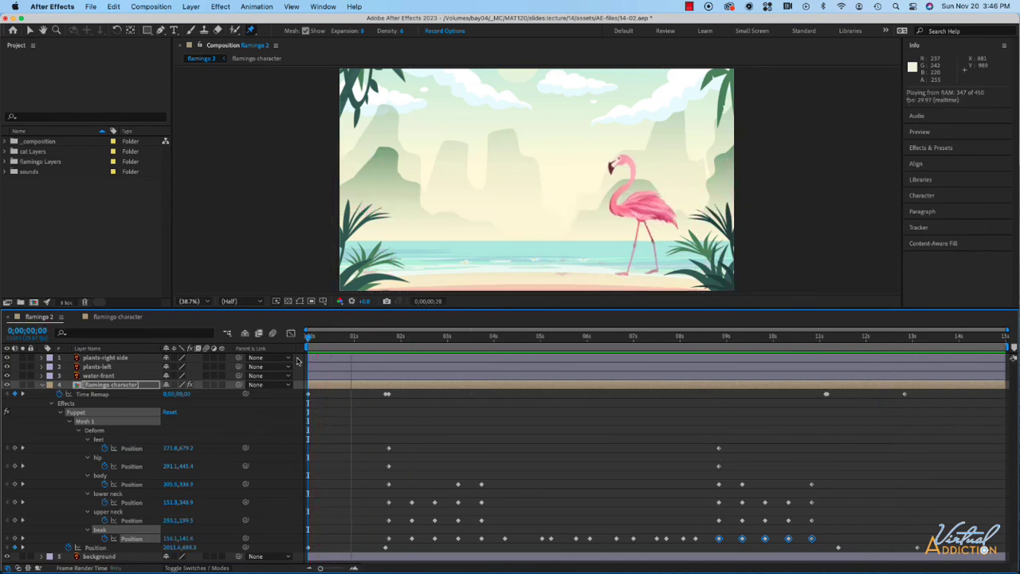